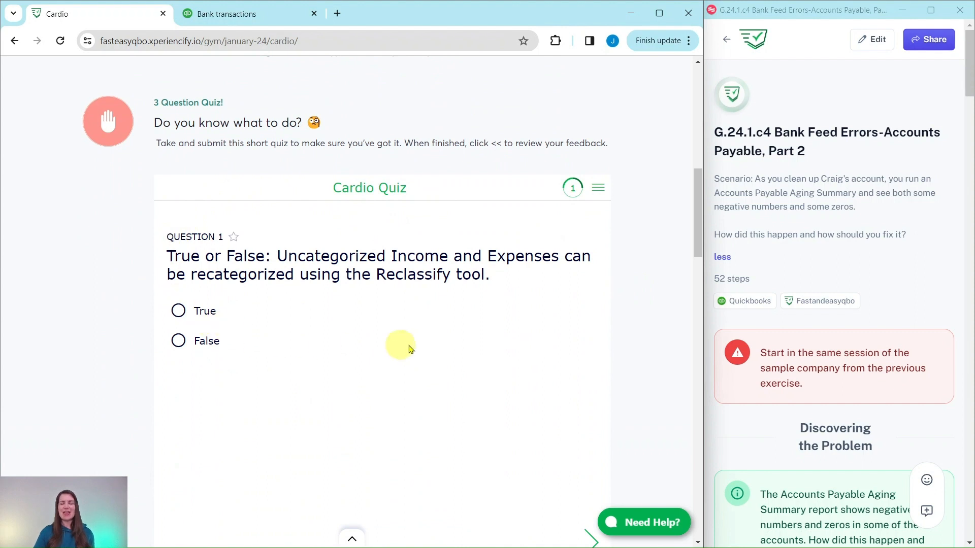
Review the hands-on practice list in the Cardio lesson and the accounts payable exercise guide up to its Bill Payment 11 instructions
scroll(638, 306, down, 10)
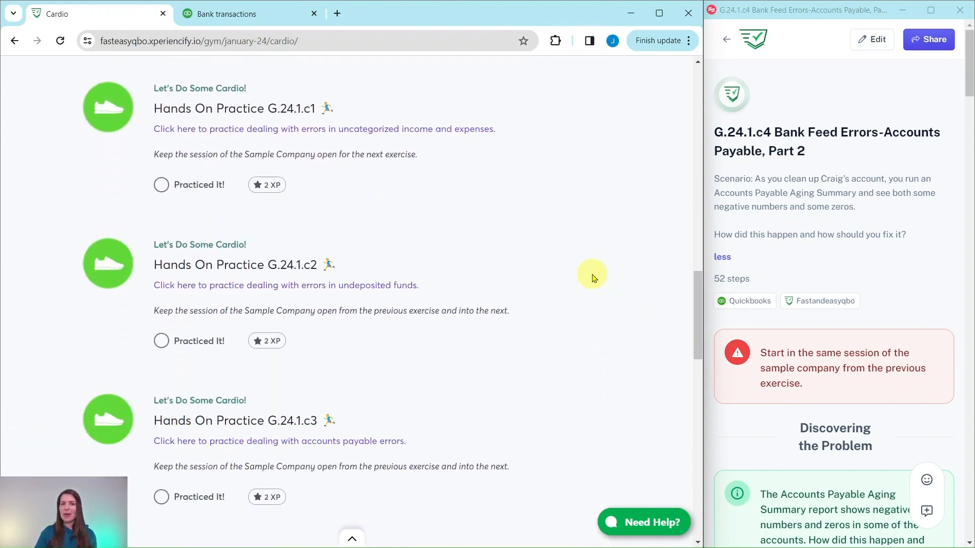
scroll(589, 274, down, 7)
scroll(587, 268, down, 4)
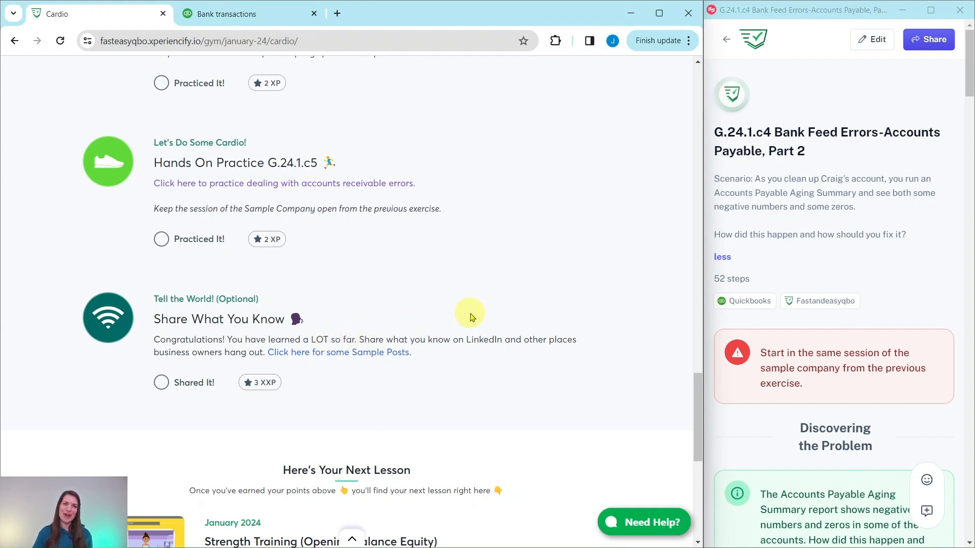
scroll(470, 318, up, 4)
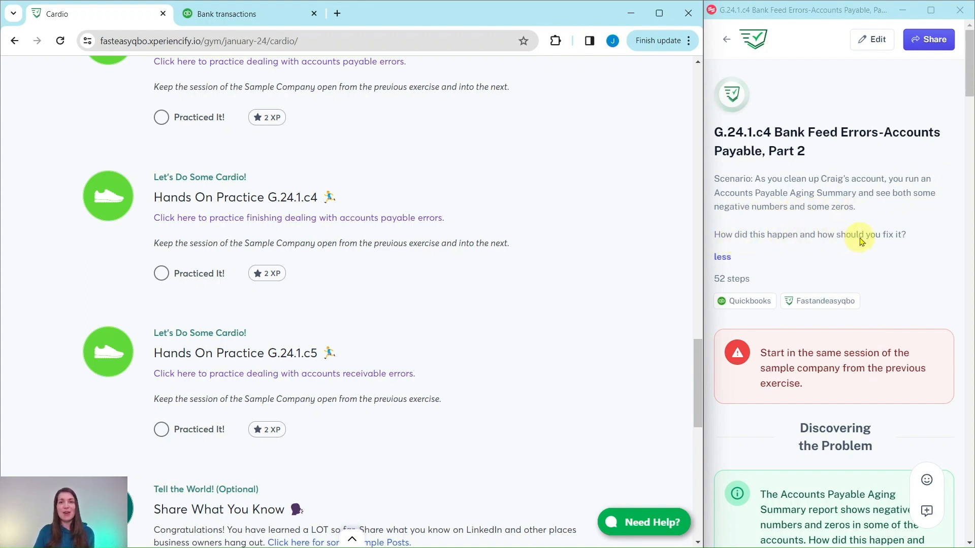
scroll(864, 240, down, 3)
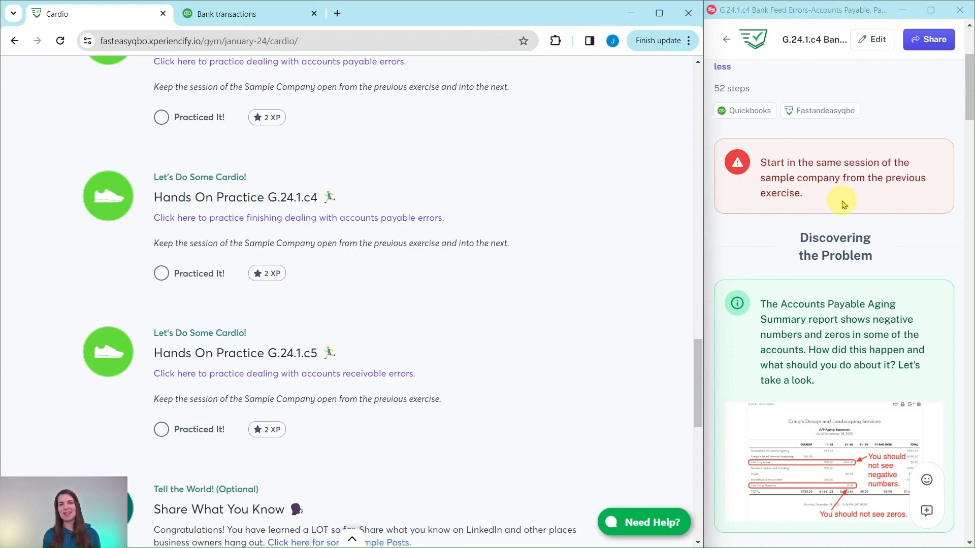
scroll(843, 203, down, 4)
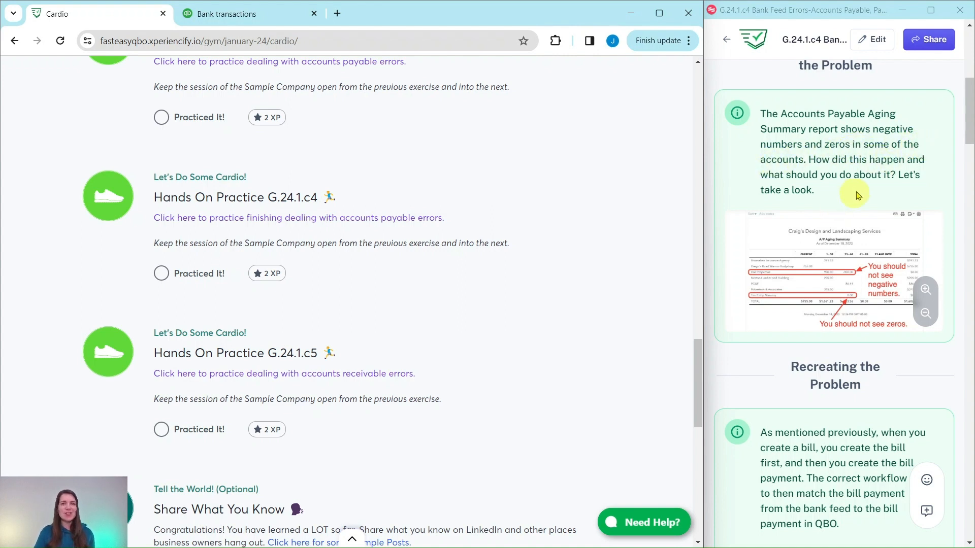
scroll(893, 192, down, 1)
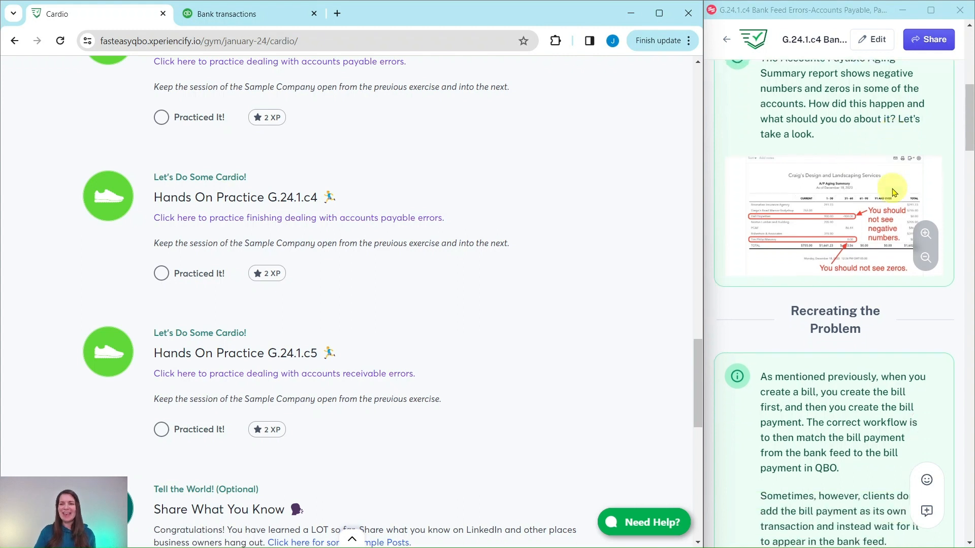
scroll(893, 192, down, 5)
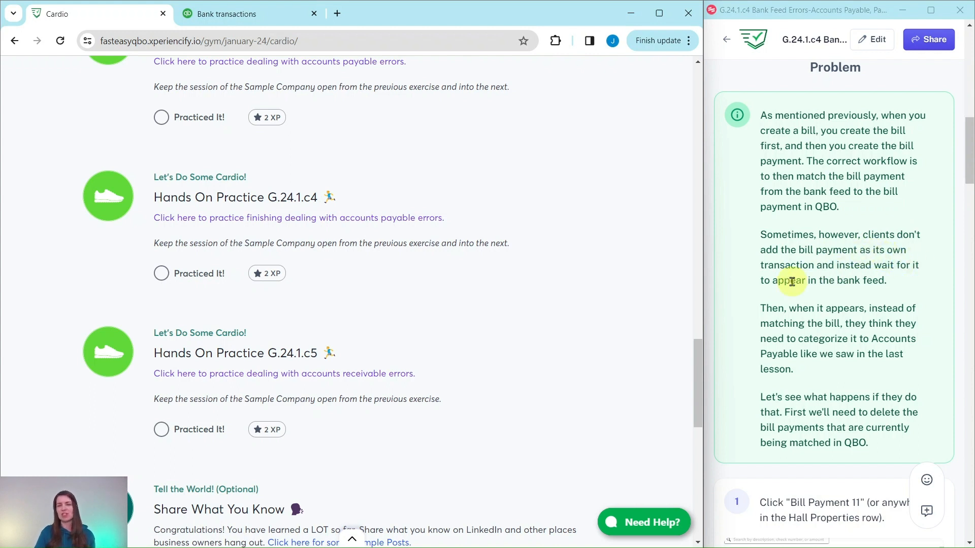
scroll(800, 282, down, 2)
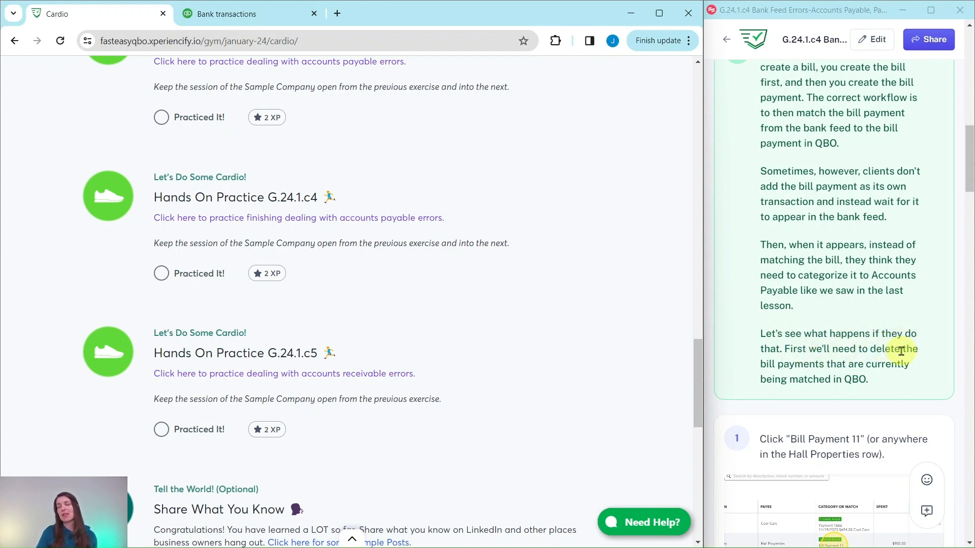
scroll(892, 350, down, 5)
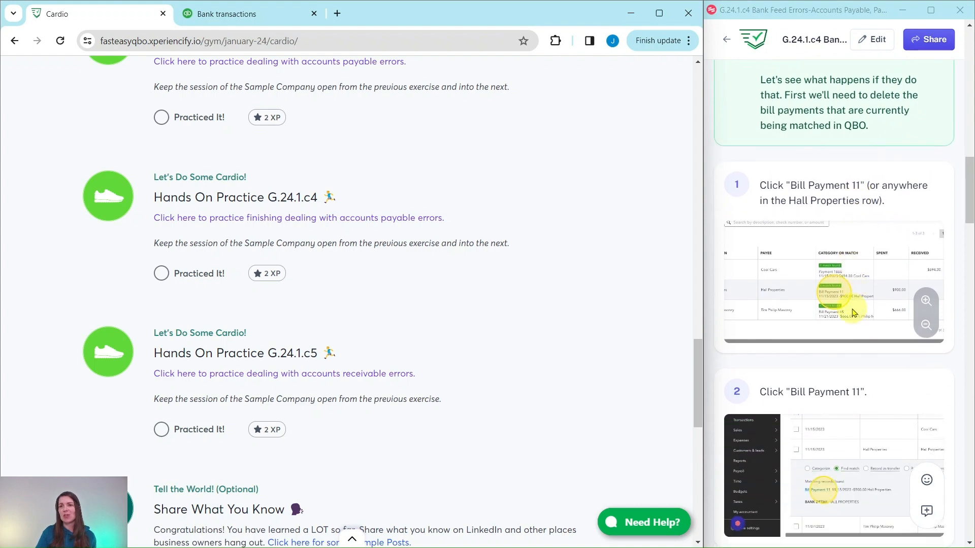
scroll(863, 320, down, 1)
Switch to the QuickBooks bank transactions, open Bill Payment 11 matched to the Hall Properties transaction, and delete it
click(281, 14)
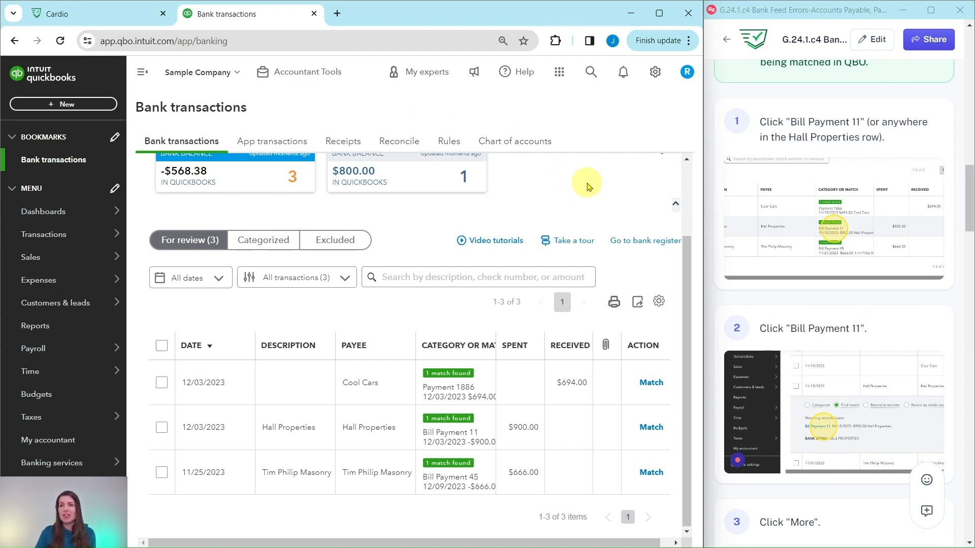
click(393, 429)
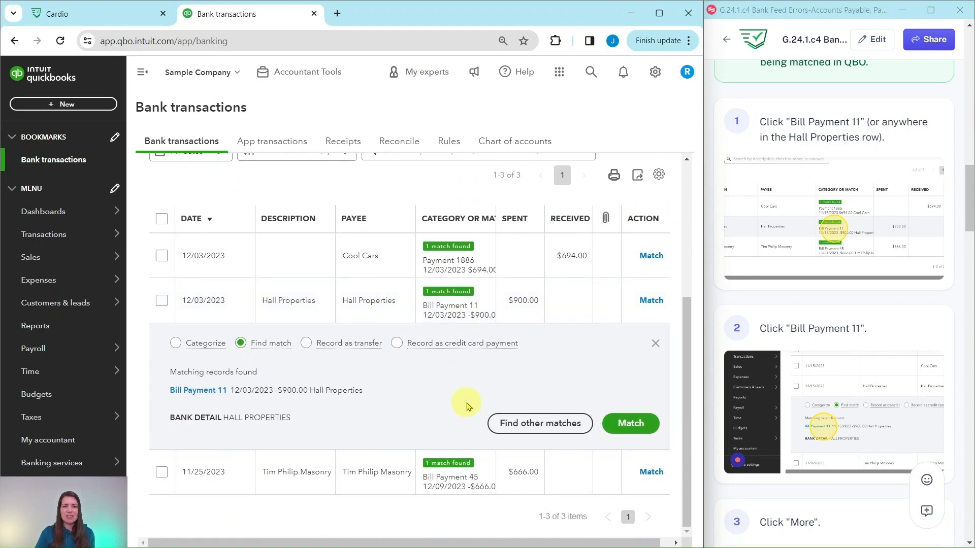
click(194, 395)
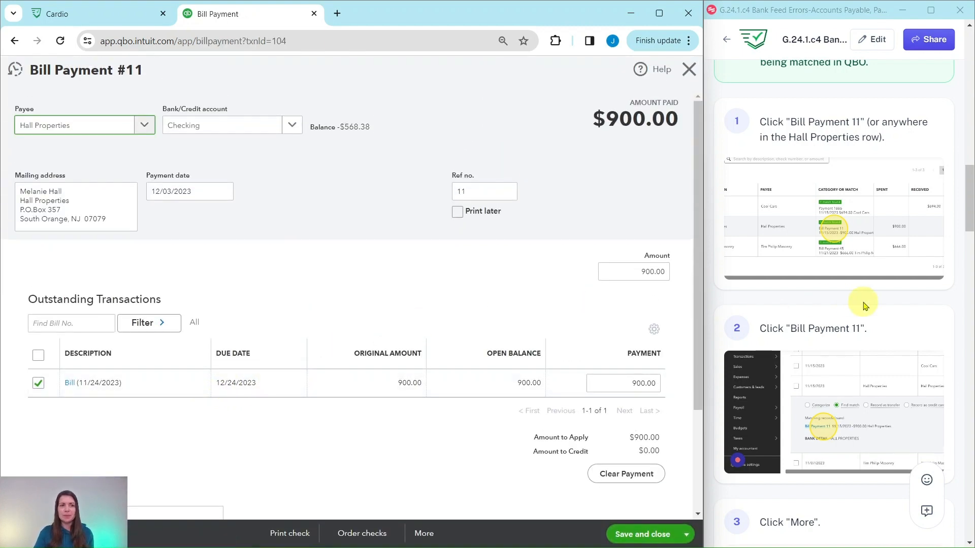
scroll(858, 305, down, 7)
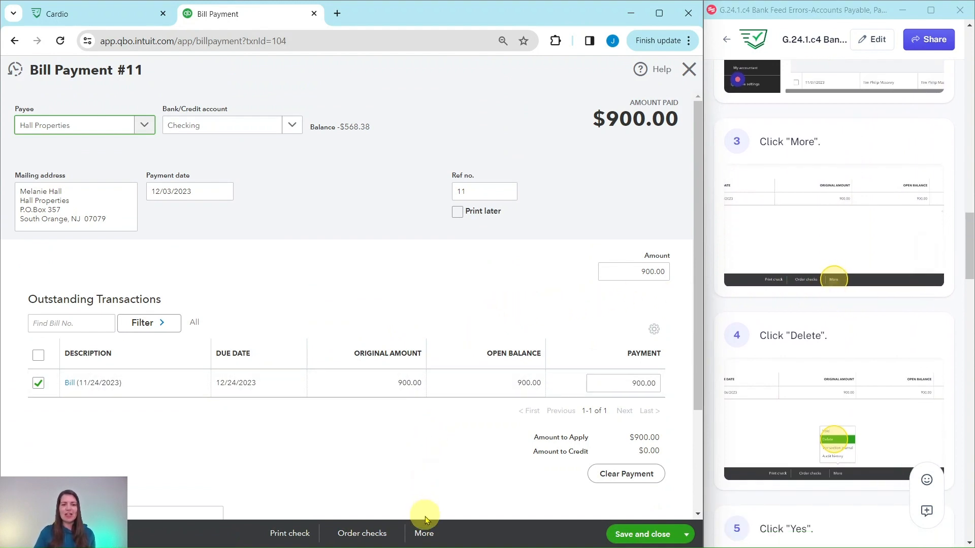
click(424, 536)
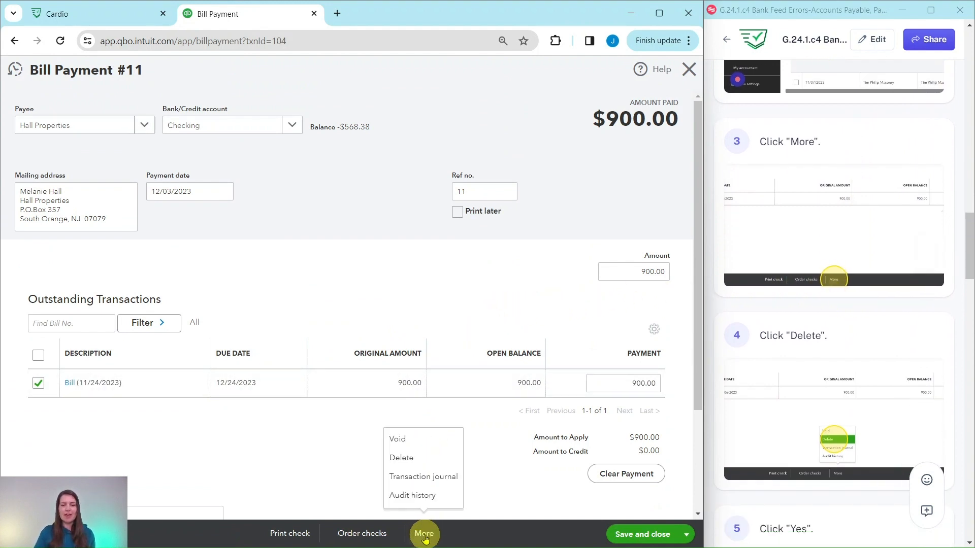
click(401, 458)
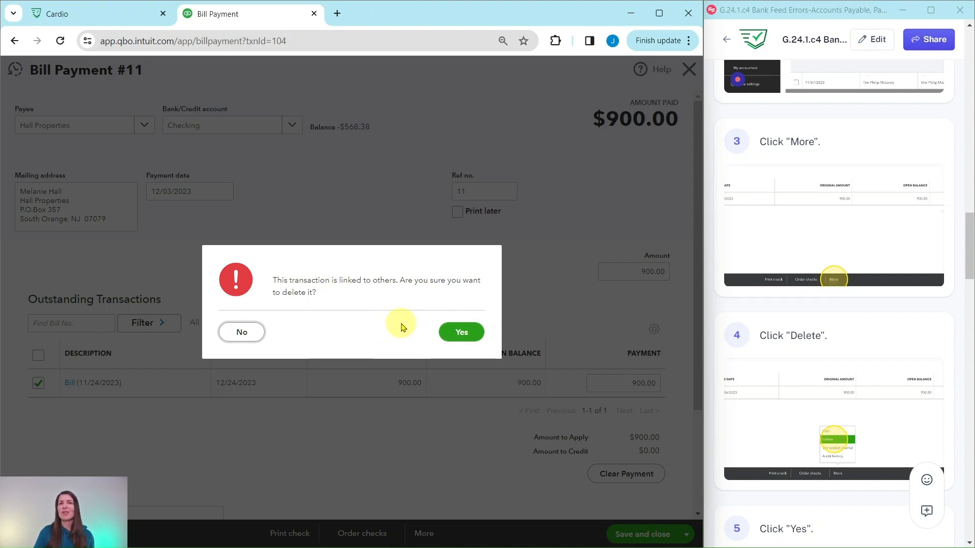
click(462, 334)
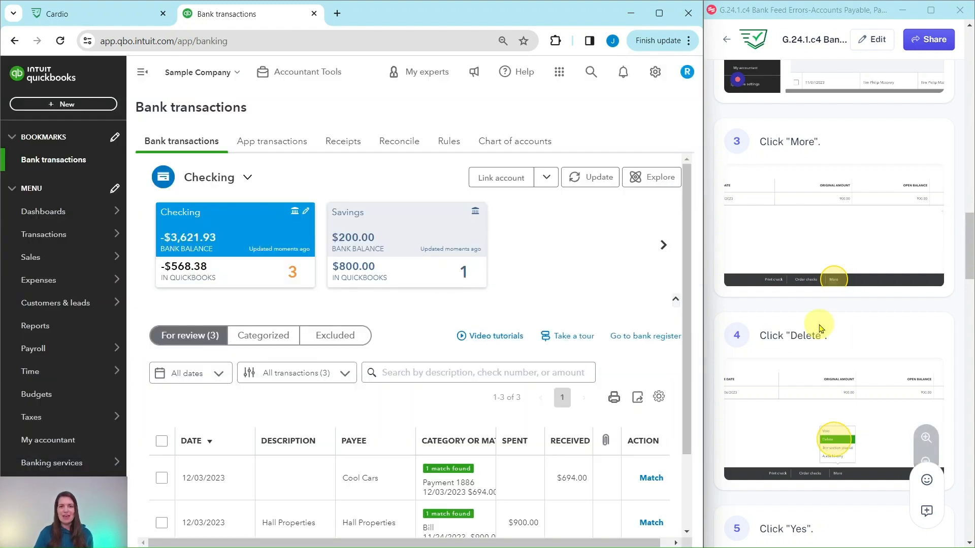
Open Bill Payment 45 matched to the Tim Philip Masonry bank transaction and delete it
scroll(821, 328, down, 10)
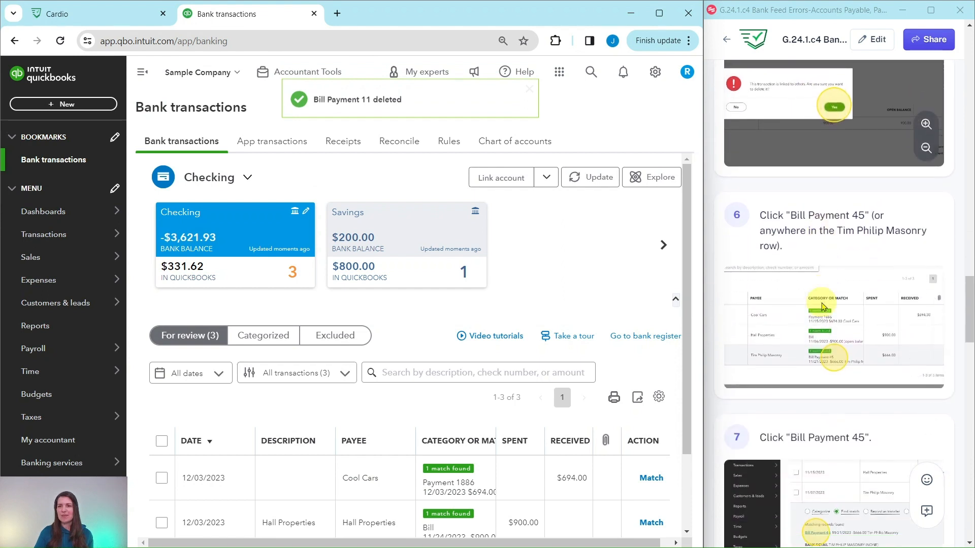
scroll(823, 306, down, 1)
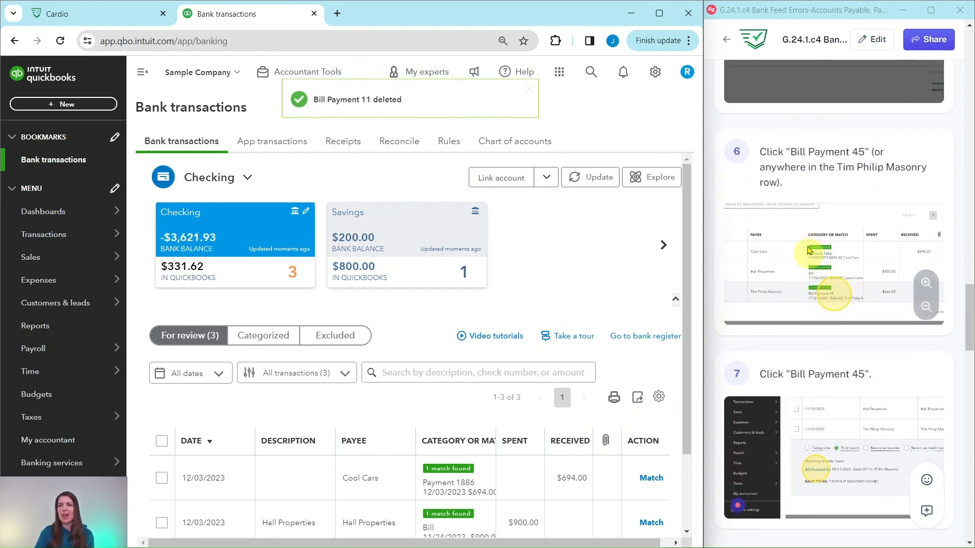
scroll(847, 259, down, 2)
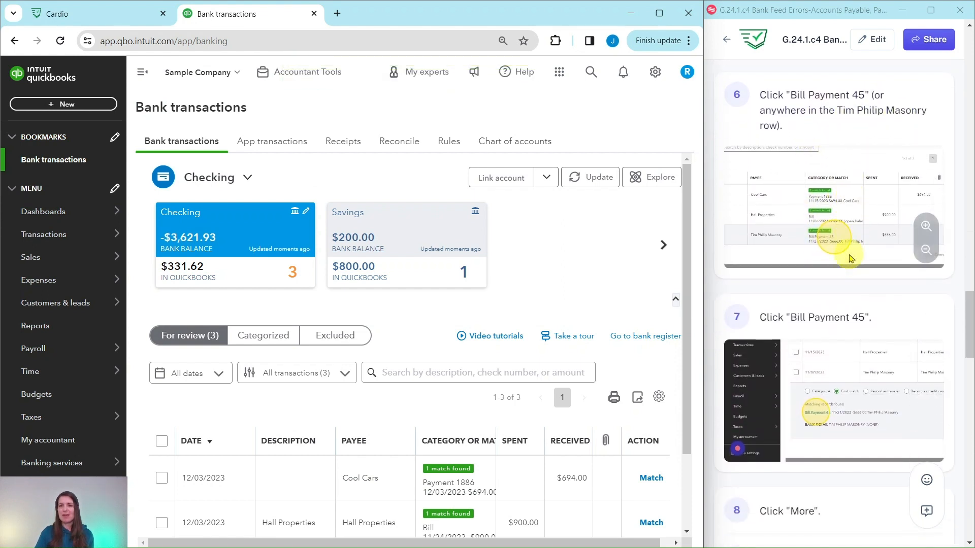
scroll(503, 360, down, 2)
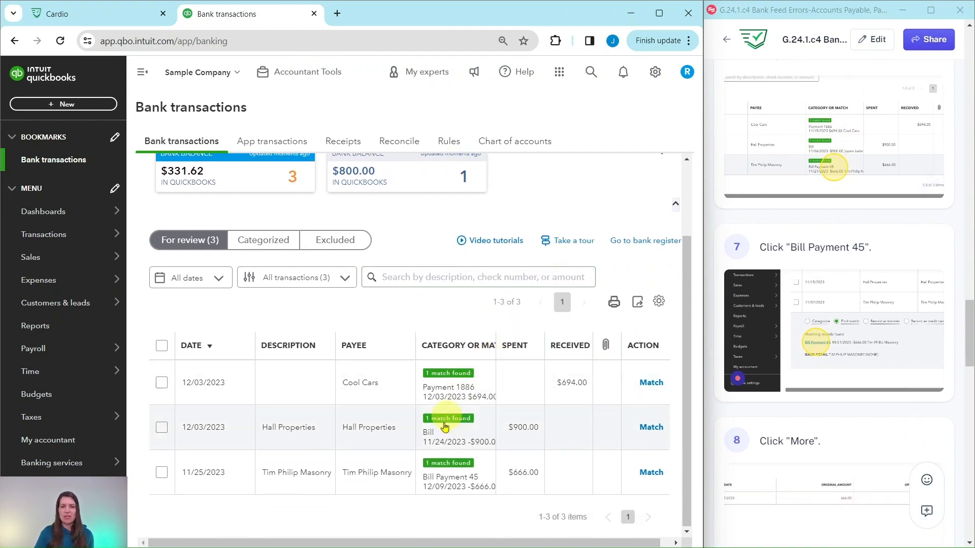
click(443, 482)
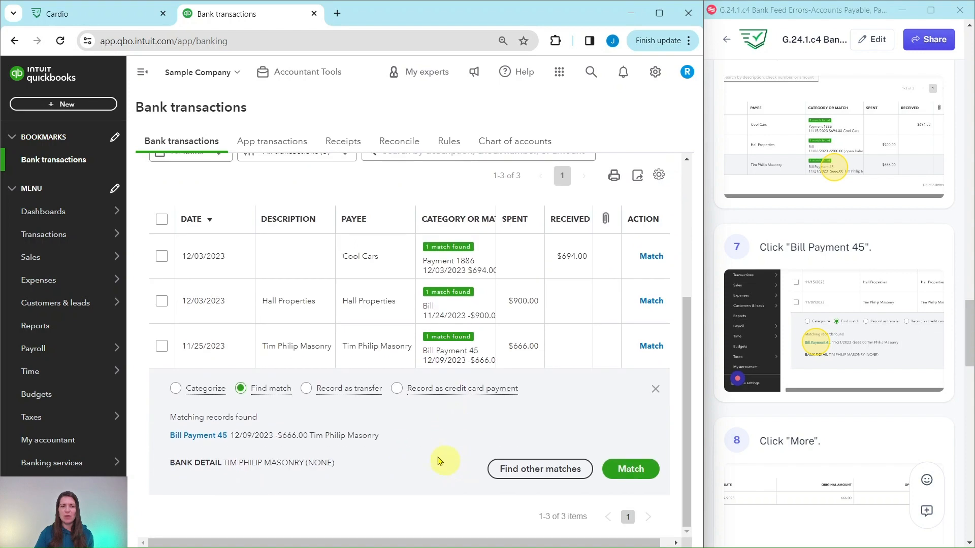
click(197, 436)
scroll(794, 406, down, 4)
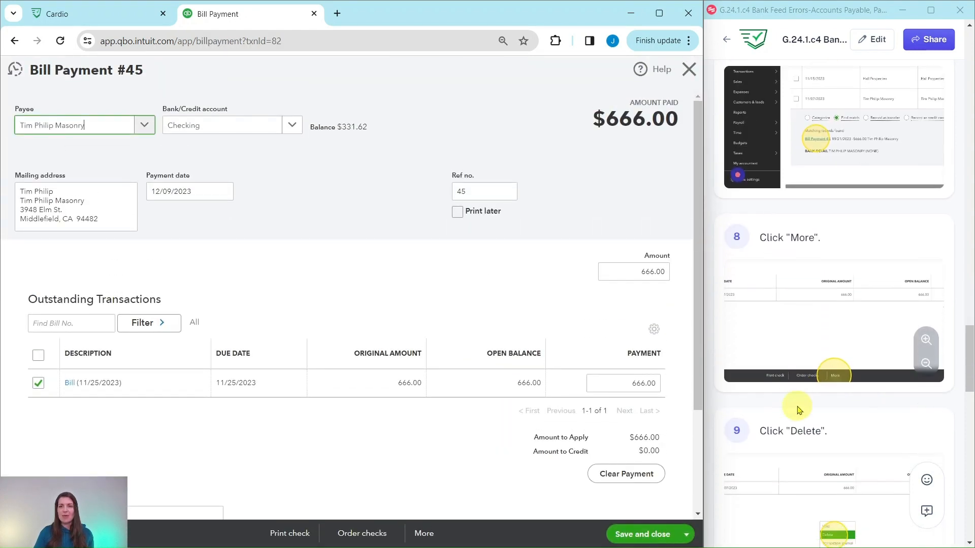
scroll(799, 408, down, 5)
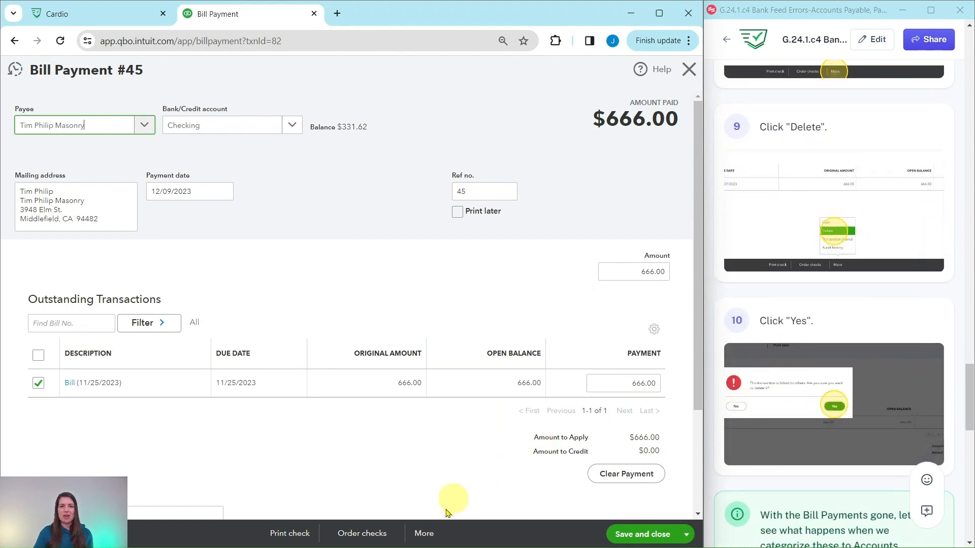
click(427, 533)
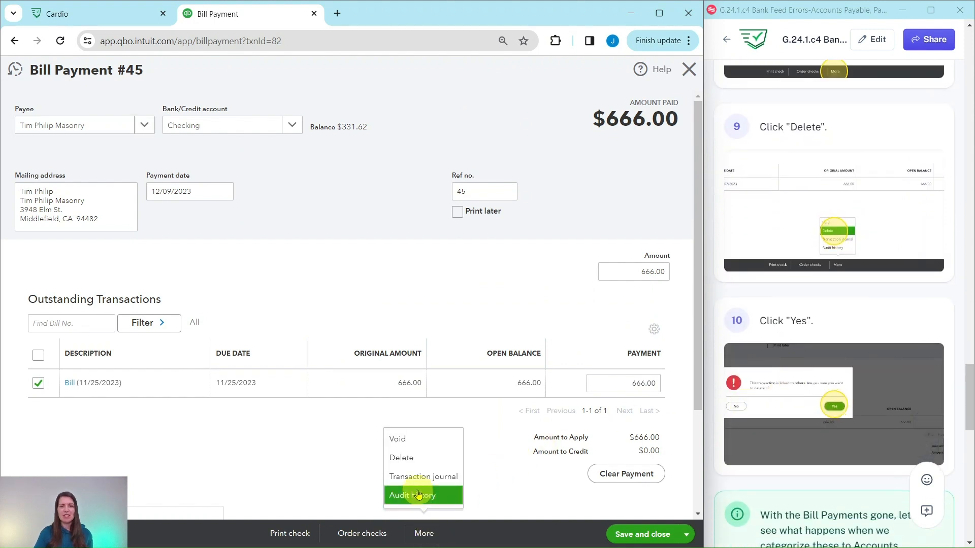
click(406, 459)
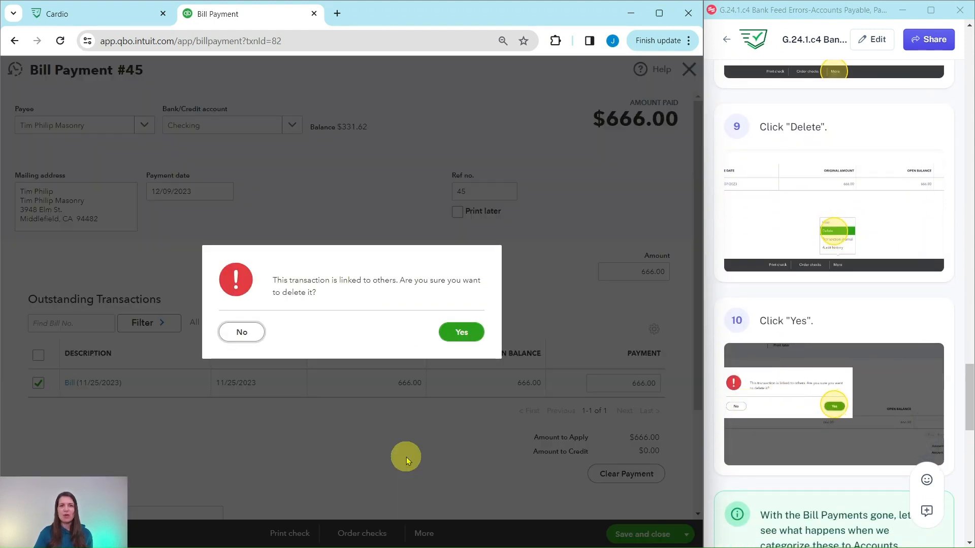
click(460, 333)
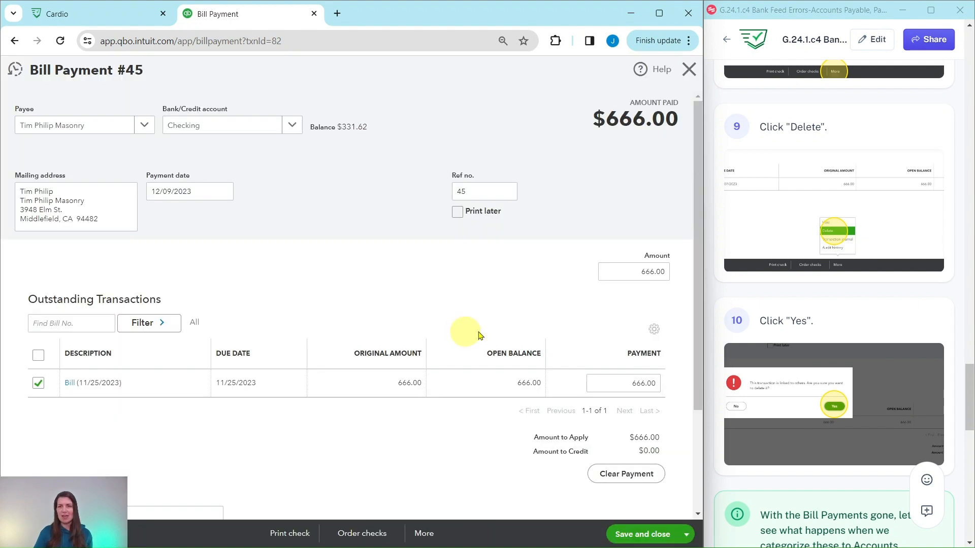
Expand the Hall Properties bank transaction for review and set it to Categorize instead of matching the bill
scroll(762, 325, down, 6)
scroll(790, 327, down, 1)
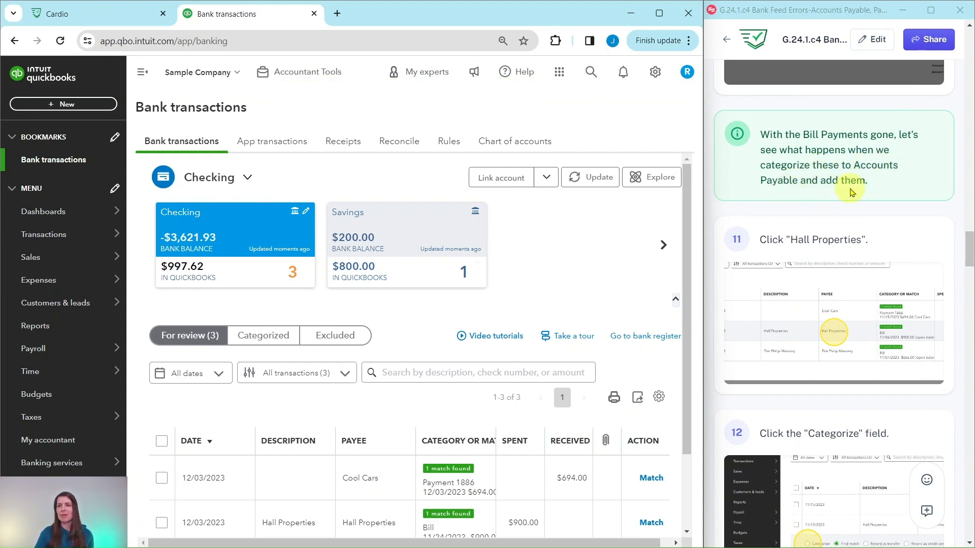
scroll(533, 247, down, 2)
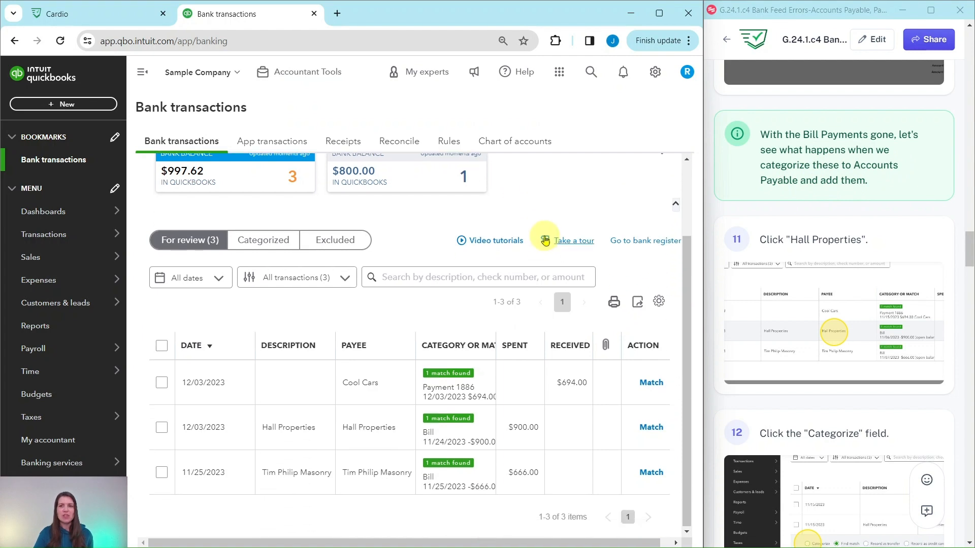
click(364, 430)
scroll(404, 392, down, 3)
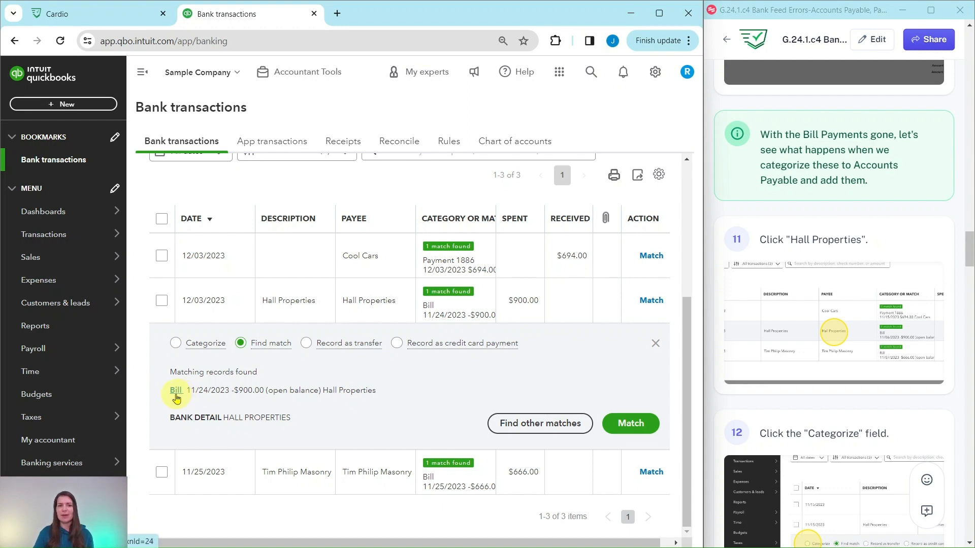
click(175, 343)
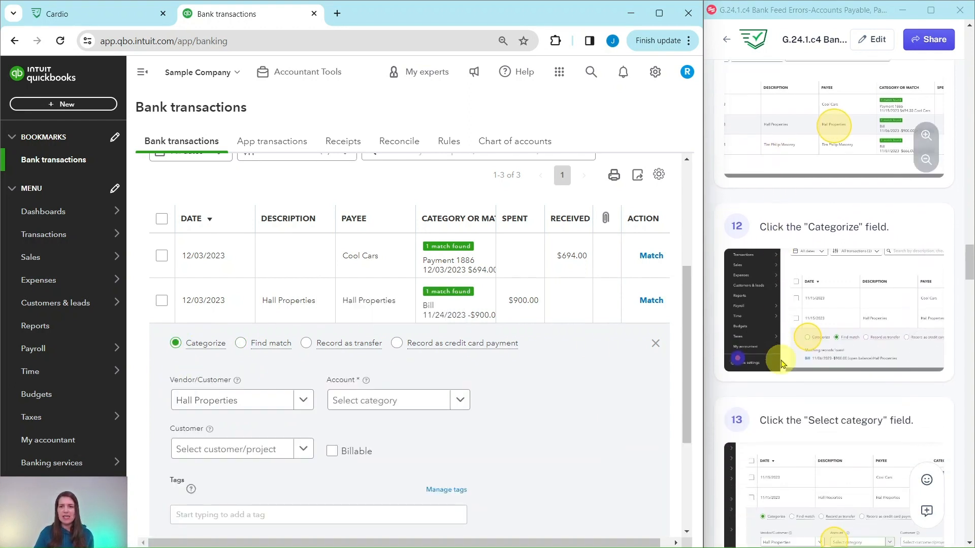
Set the account for the Hall Properties transaction to Accounts Payable (A/P)
scroll(781, 363, down, 5)
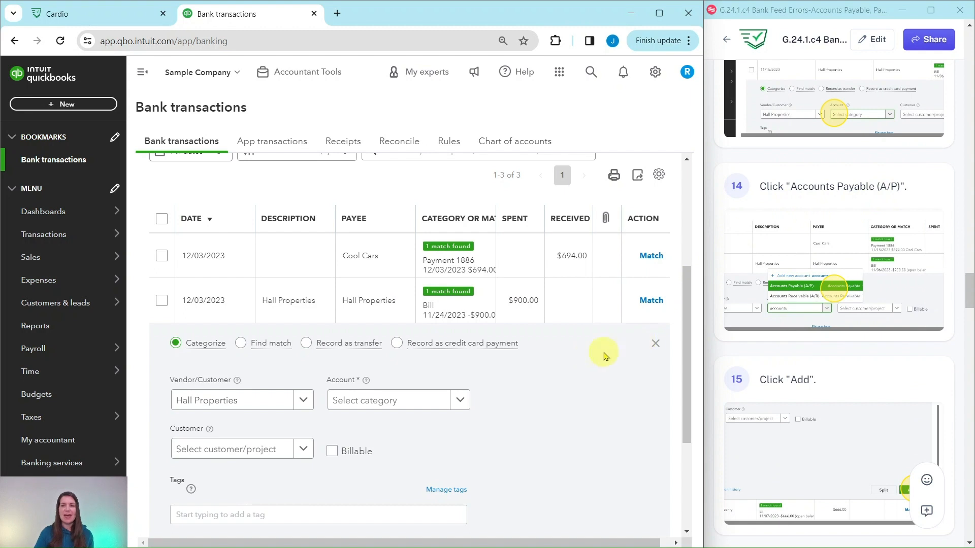
click(413, 409)
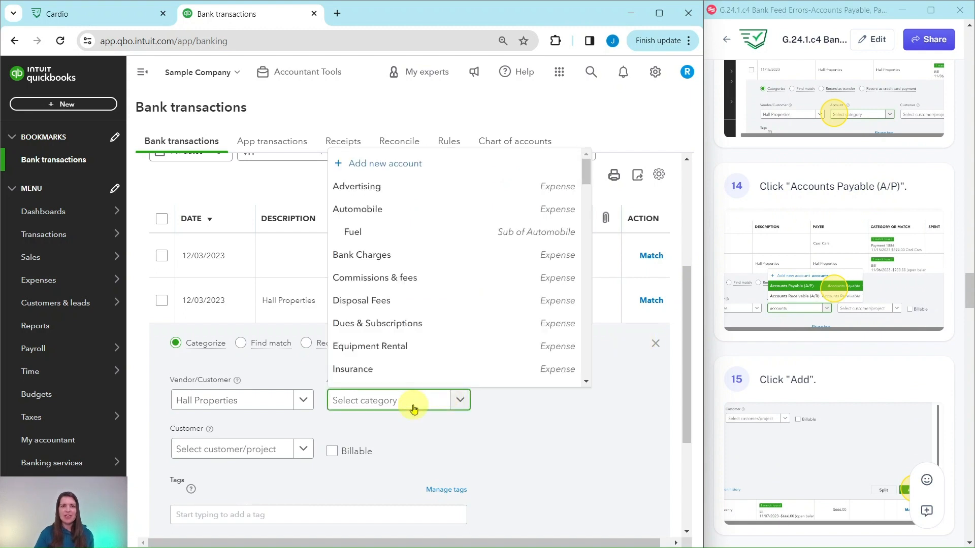
text(accoun)
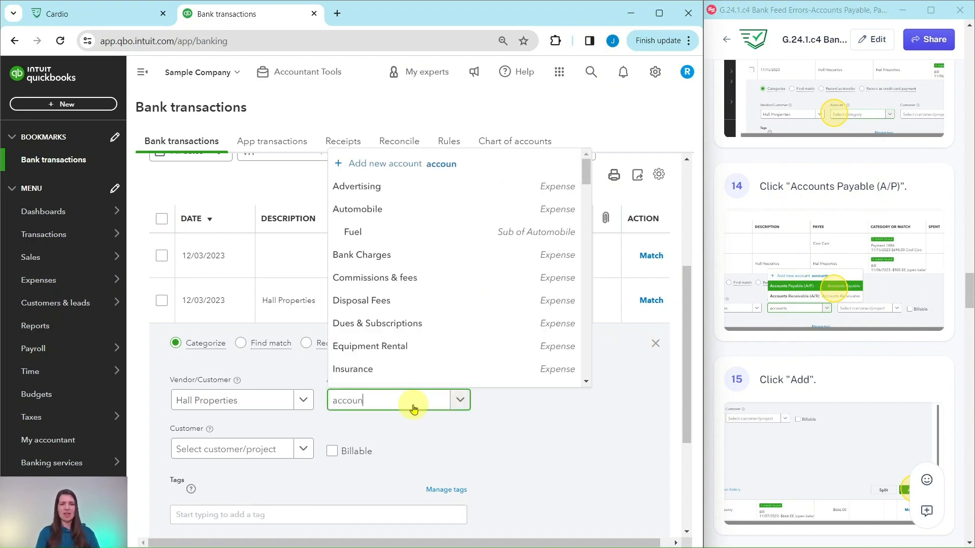
text(t)
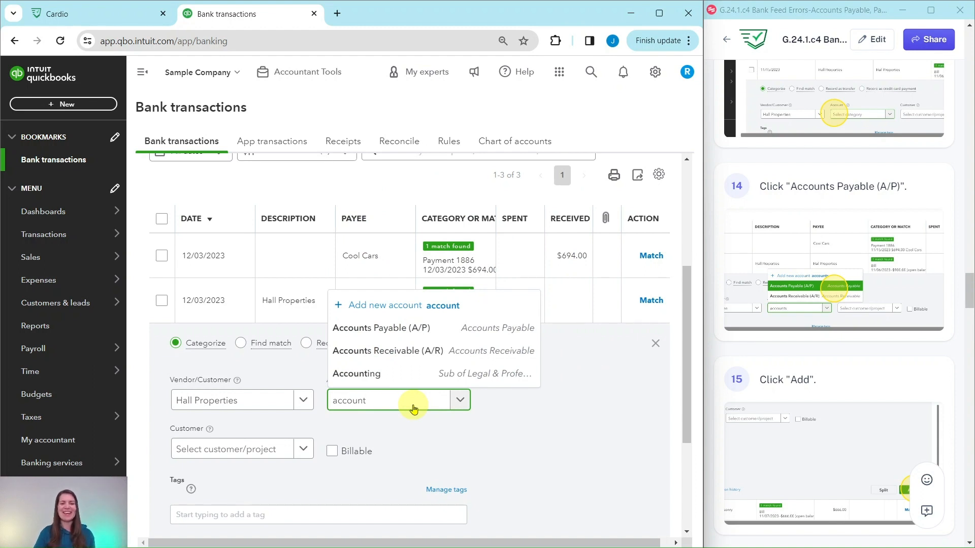
click(388, 332)
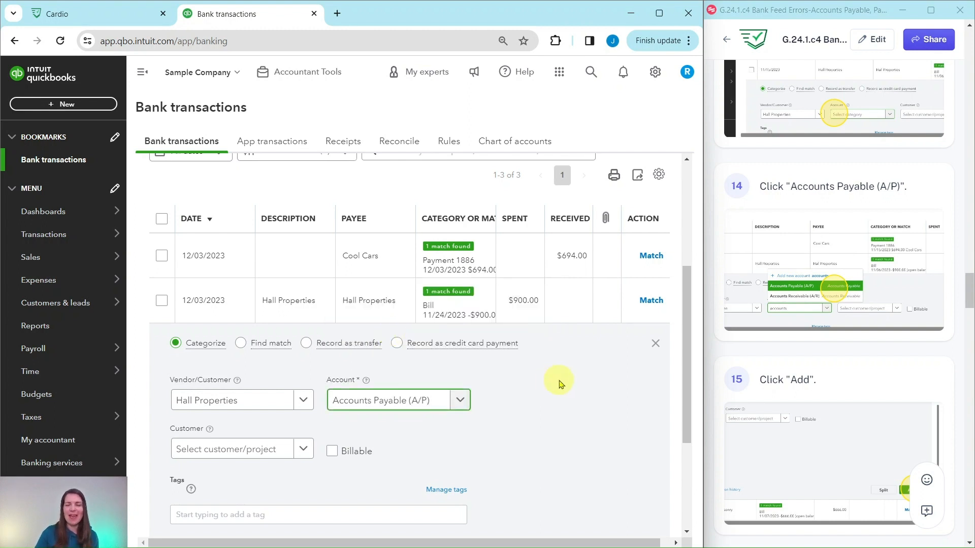
Add the Hall Properties bank transaction to the books with its Accounts Payable (A/P) category
scroll(558, 382, down, 4)
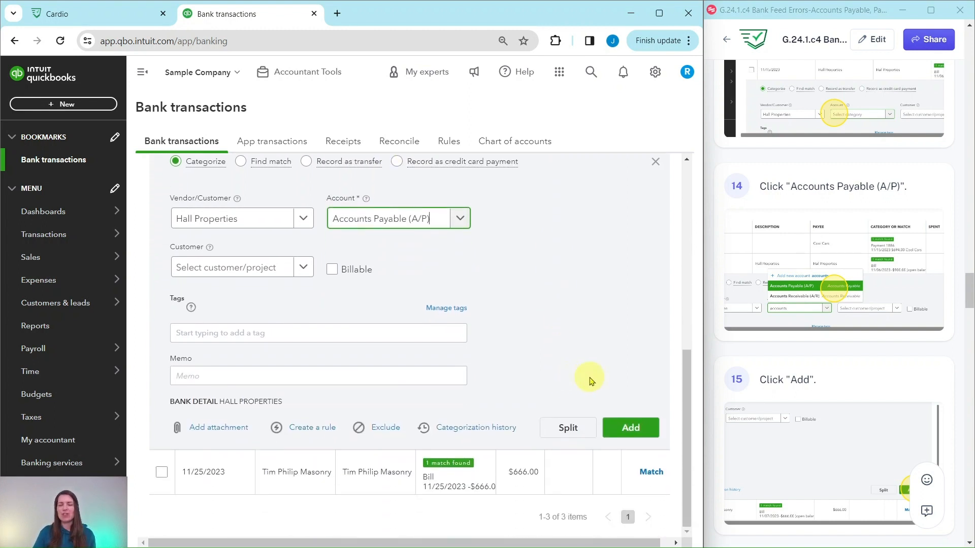
click(630, 431)
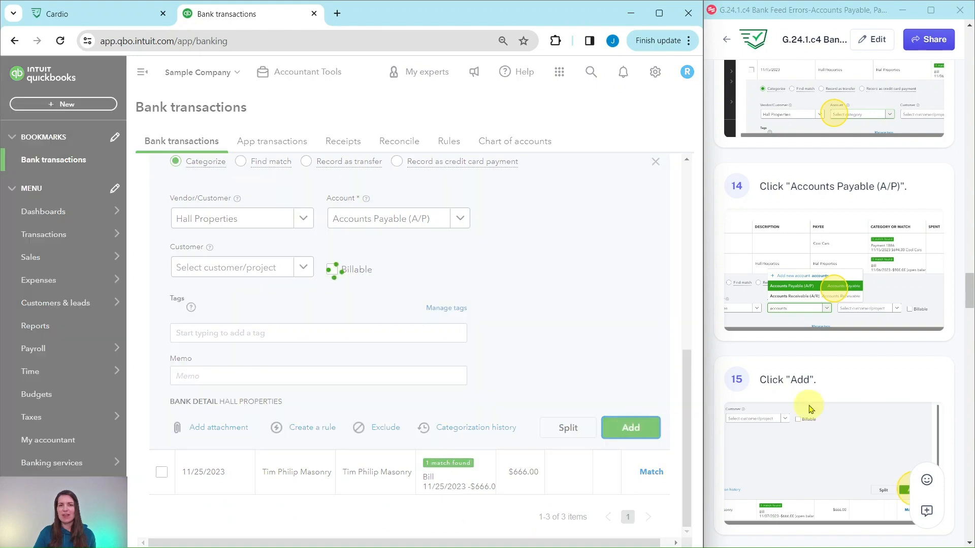
Expand the Tim Philip Masonry bank transaction for review and set it to Categorize instead of matching the bill
scroll(806, 409, down, 2)
scroll(806, 409, down, 3)
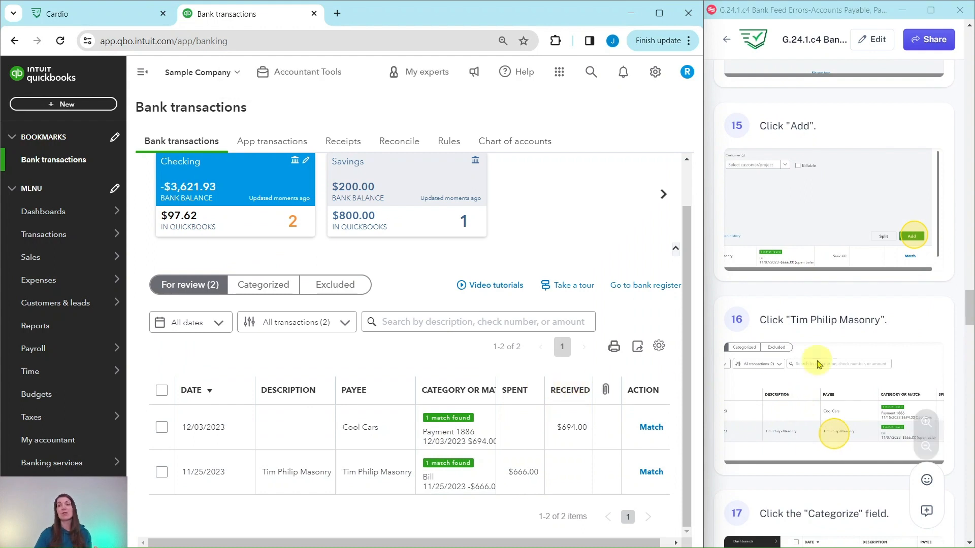
scroll(846, 351, down, 4)
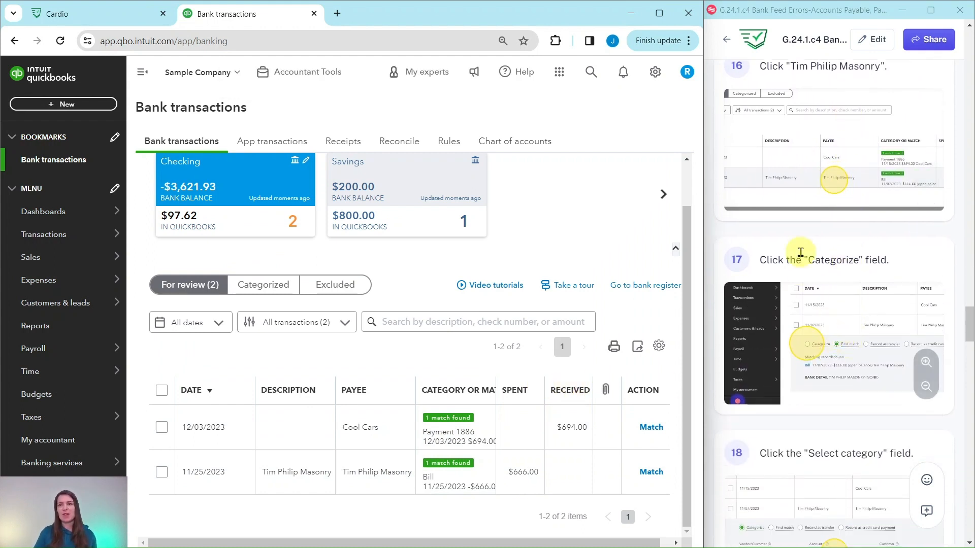
click(368, 472)
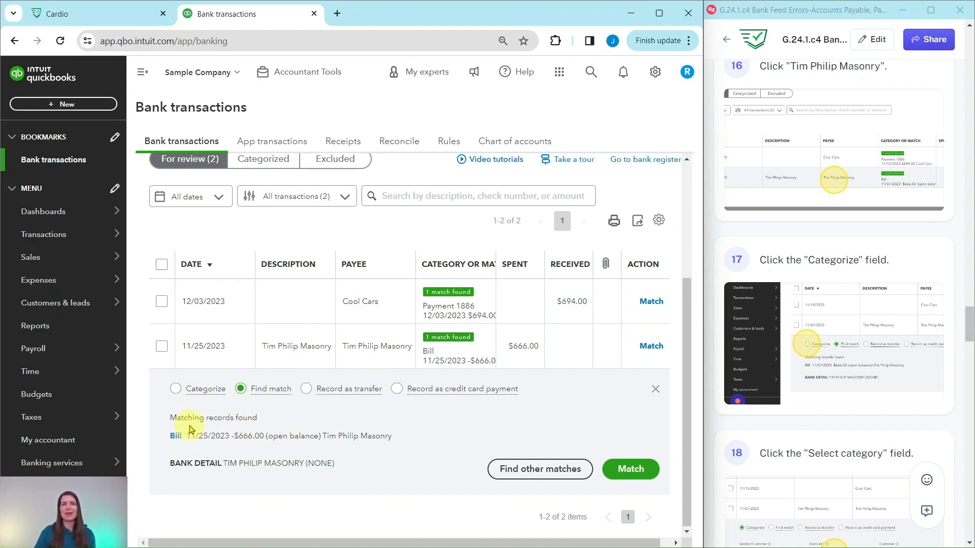
click(175, 389)
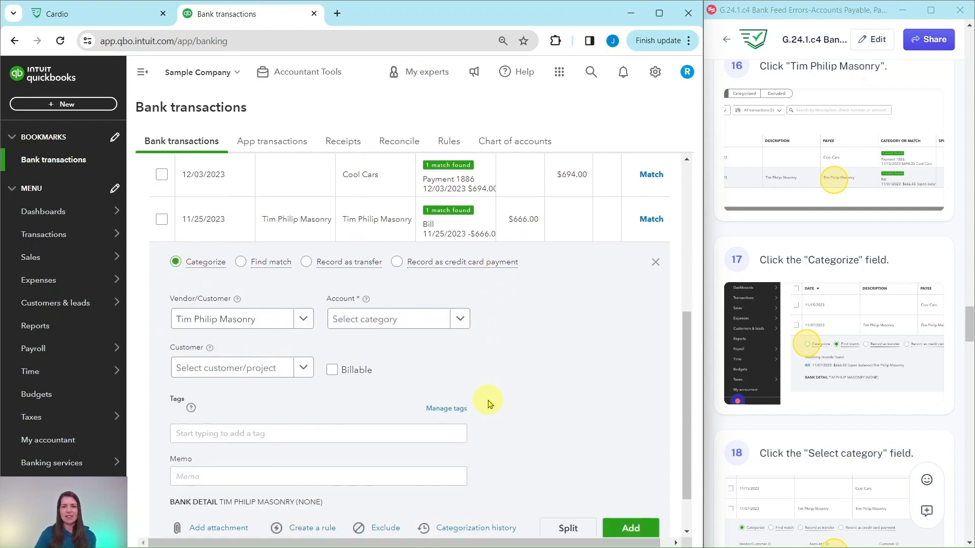
Set the account for the Tim Philip Masonry transaction to Accounts Payable (A/P) and add it to the books
click(409, 323)
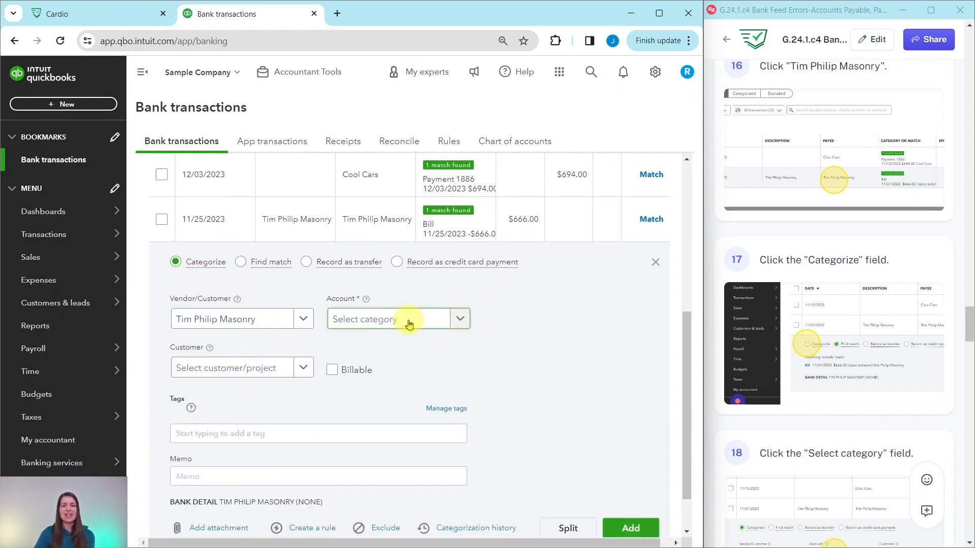
scroll(773, 356, down, 9)
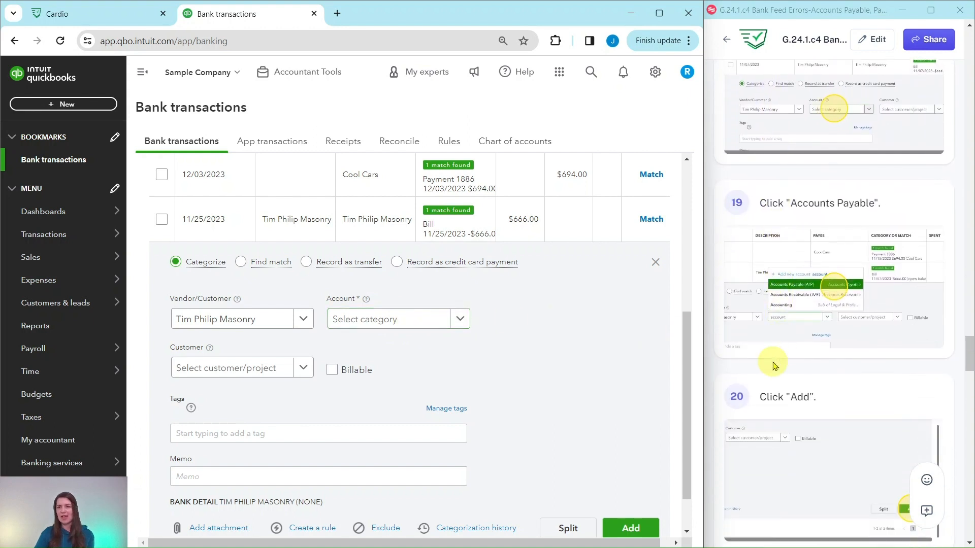
scroll(773, 364, down, 1)
click(363, 319)
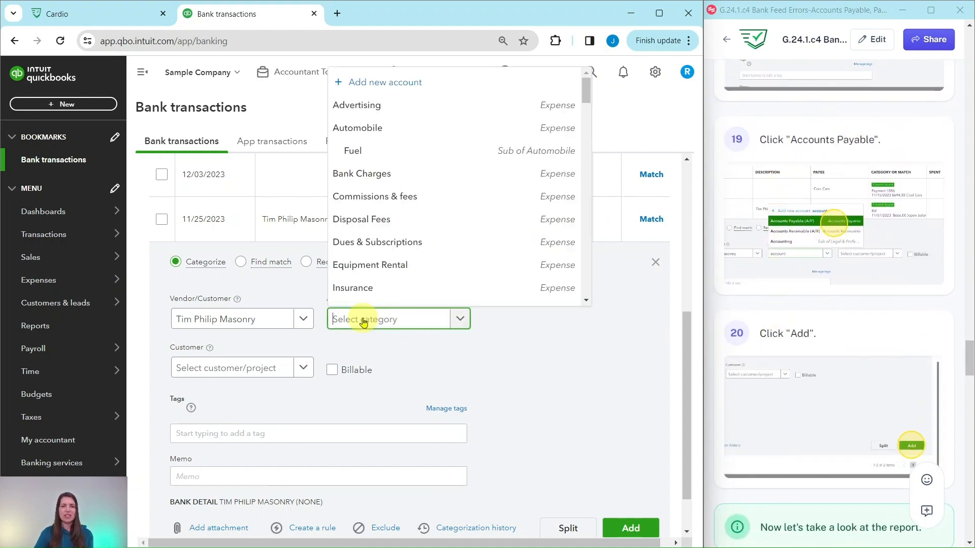
text(acco)
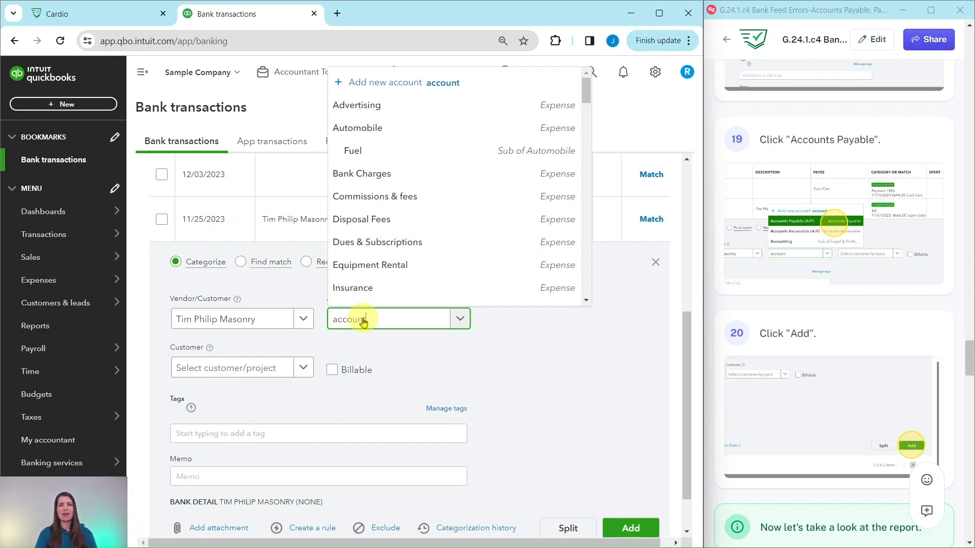
text(unt)
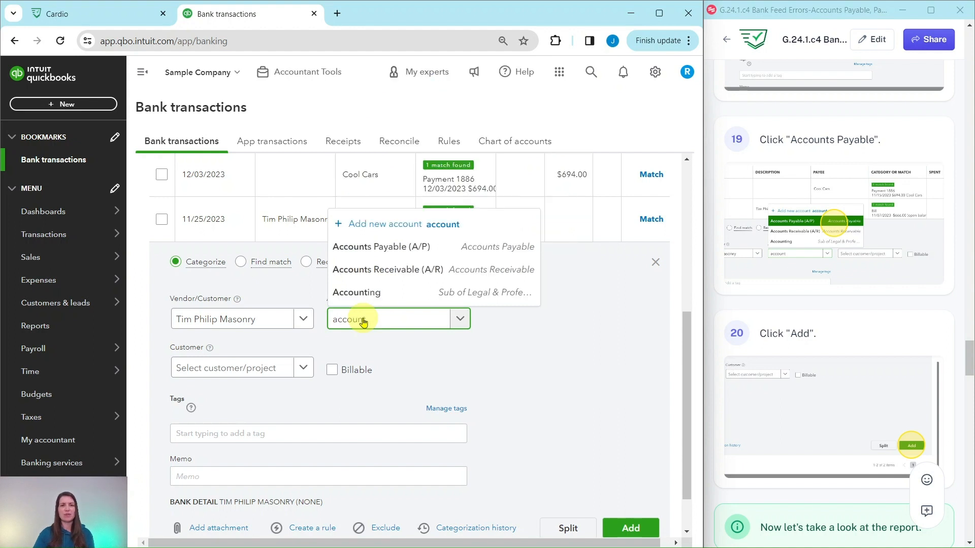
click(389, 253)
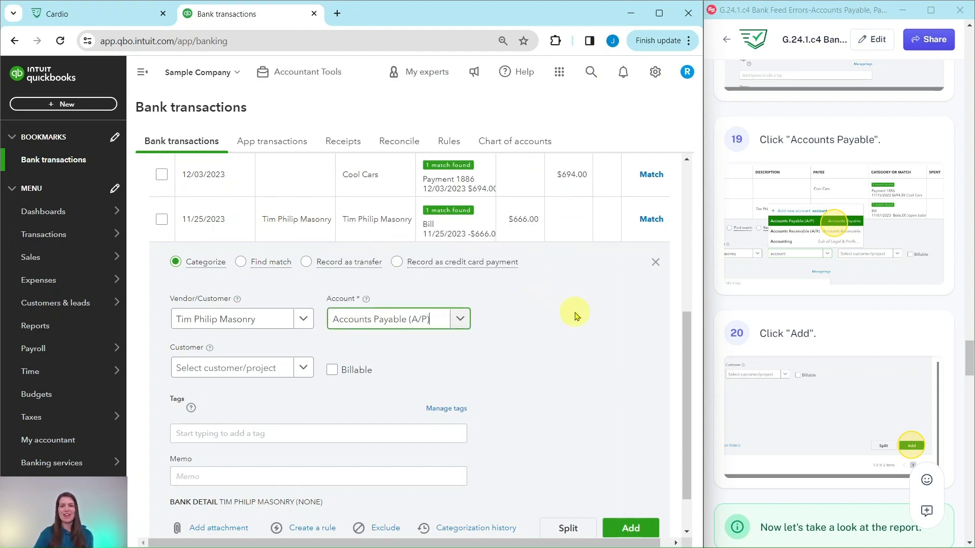
scroll(600, 317, down, 1)
click(630, 473)
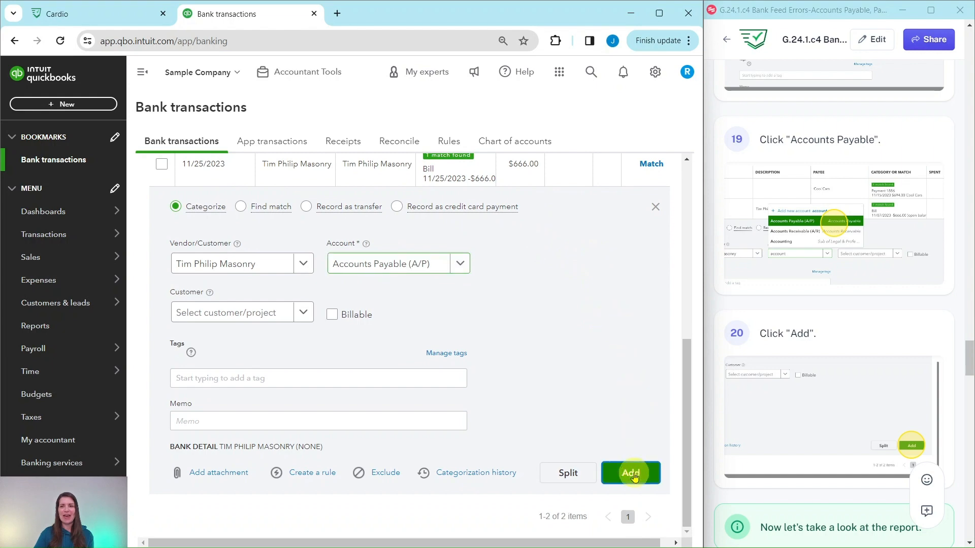
Open the Accounts payable aging summary from the favorite reports, following the practice guide
scroll(807, 340, down, 2)
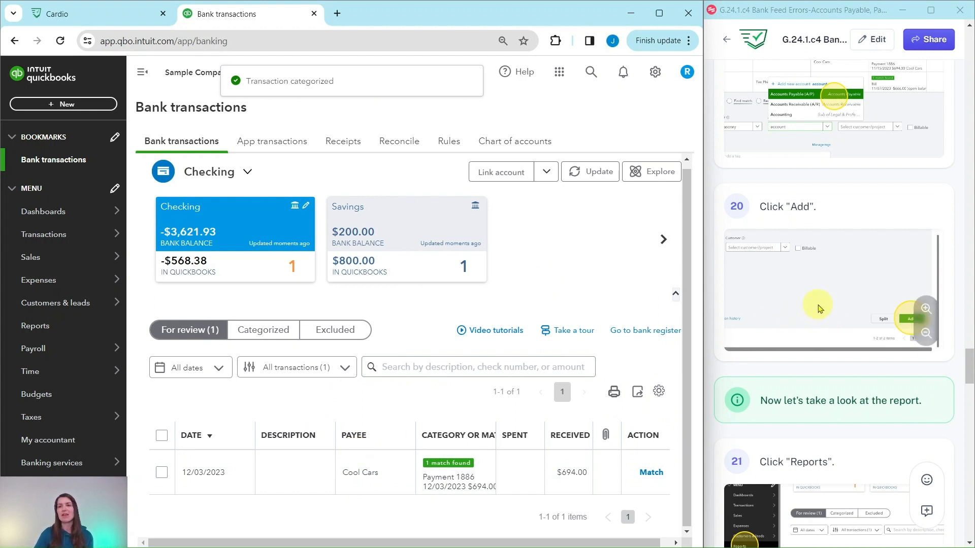
scroll(817, 308, down, 4)
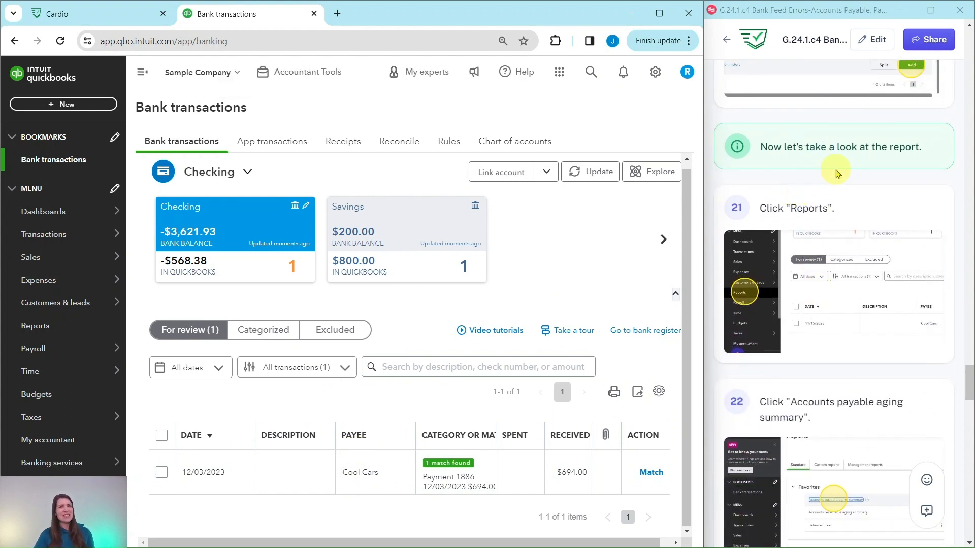
scroll(898, 172, down, 3)
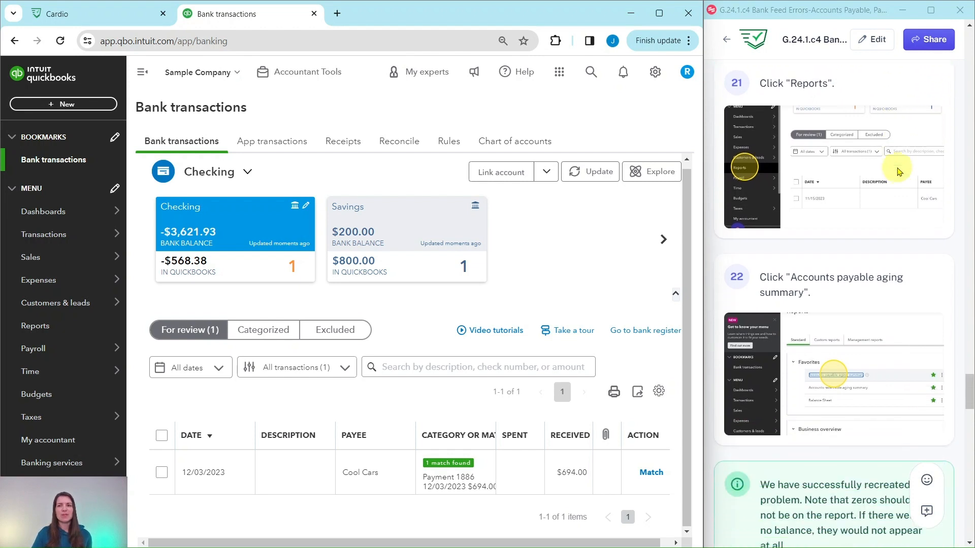
mouse_move(55, 290)
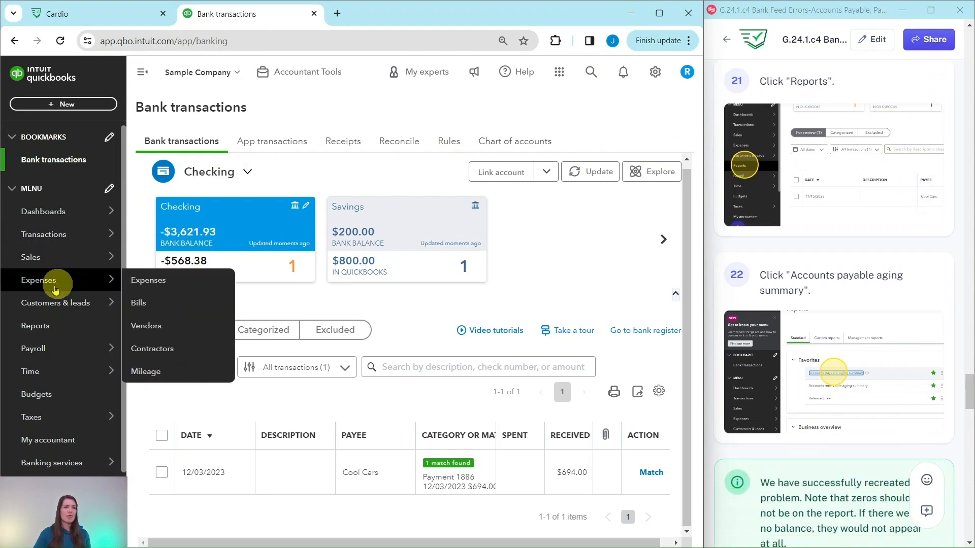
click(31, 331)
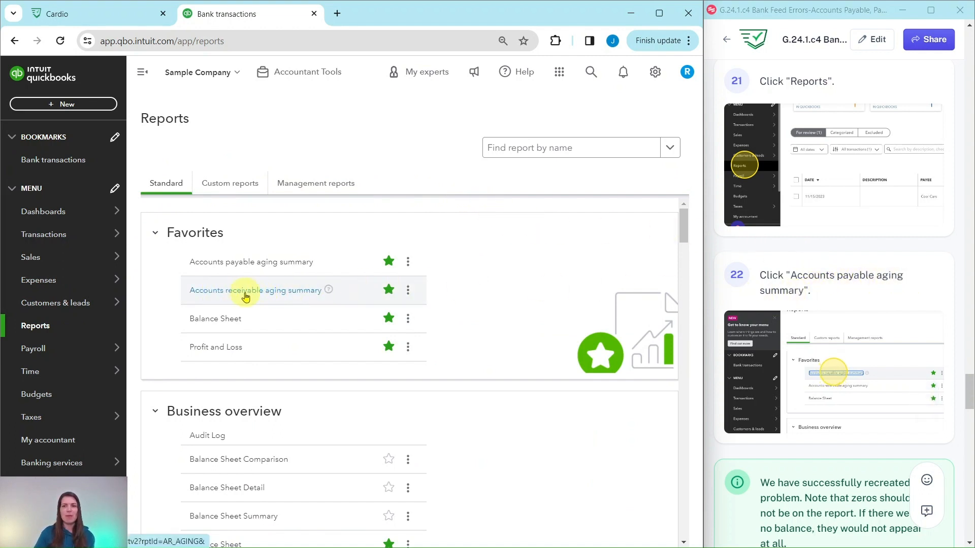
click(252, 263)
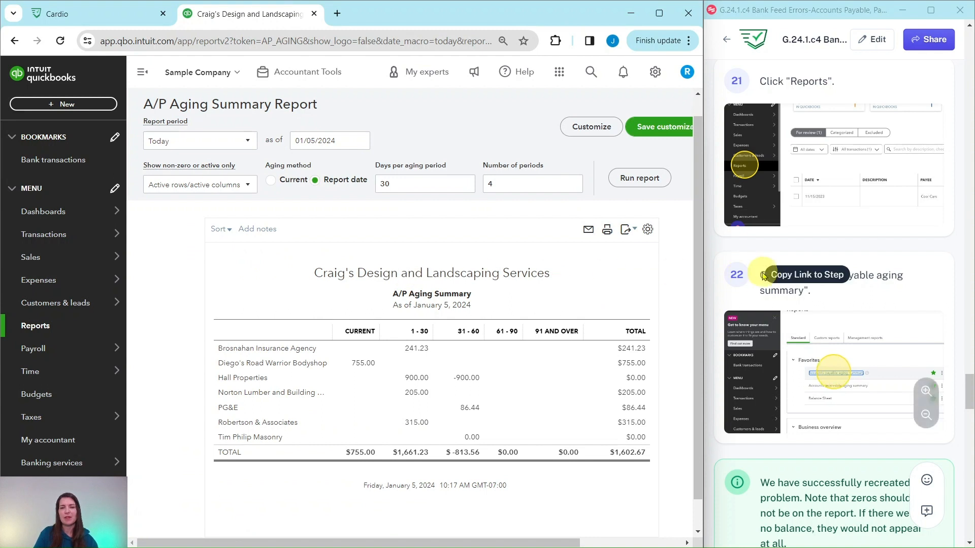
Read the guide's section on fixing the problem and open the list of vendors
scroll(764, 269, down, 5)
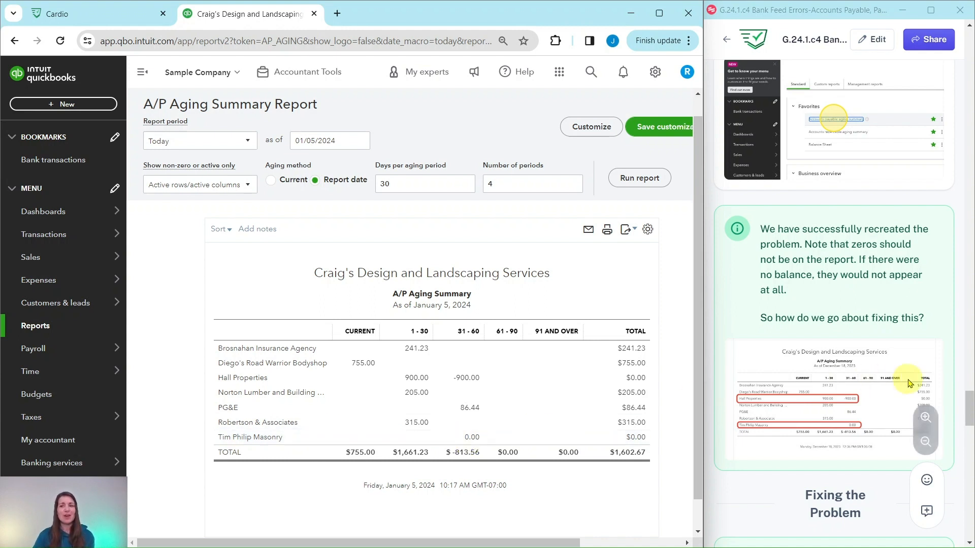
scroll(833, 305, down, 7)
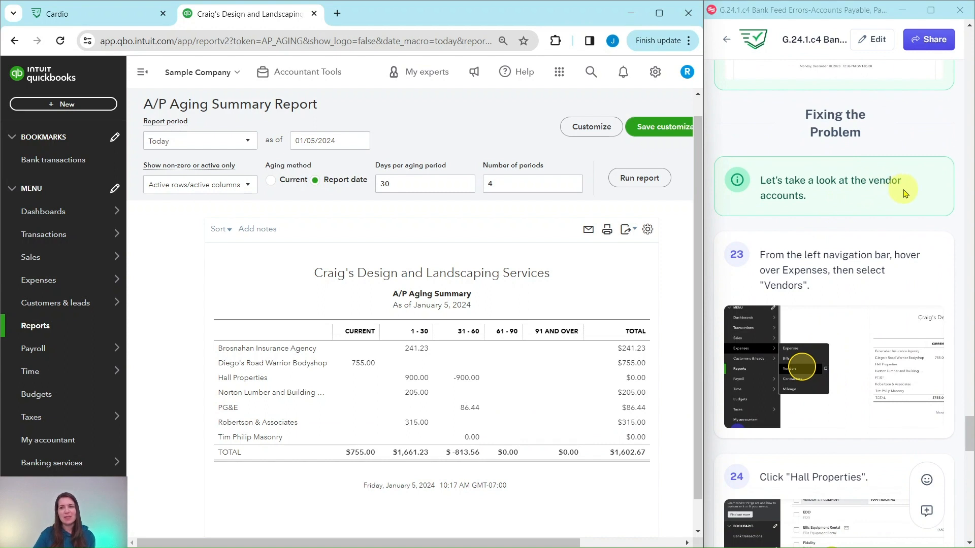
scroll(904, 194, down, 1)
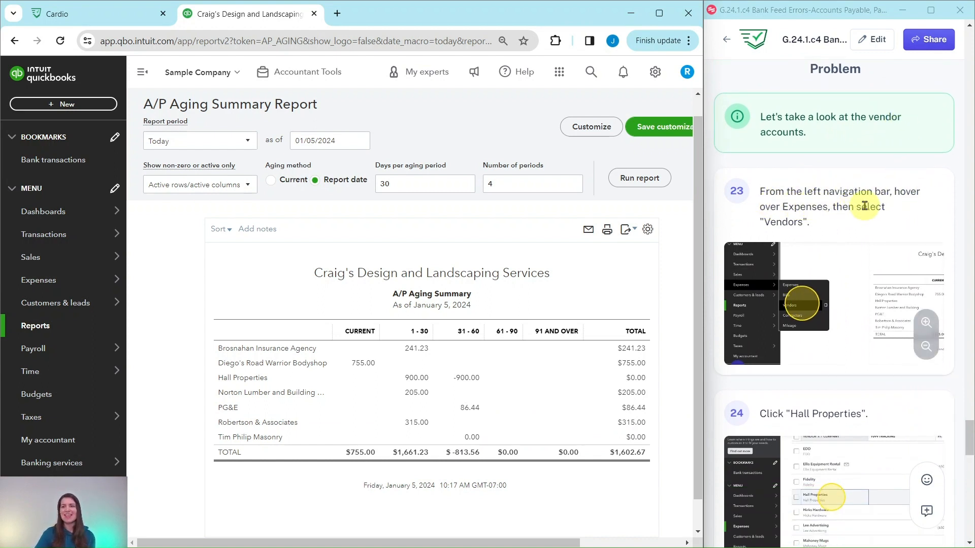
mouse_move(64, 260)
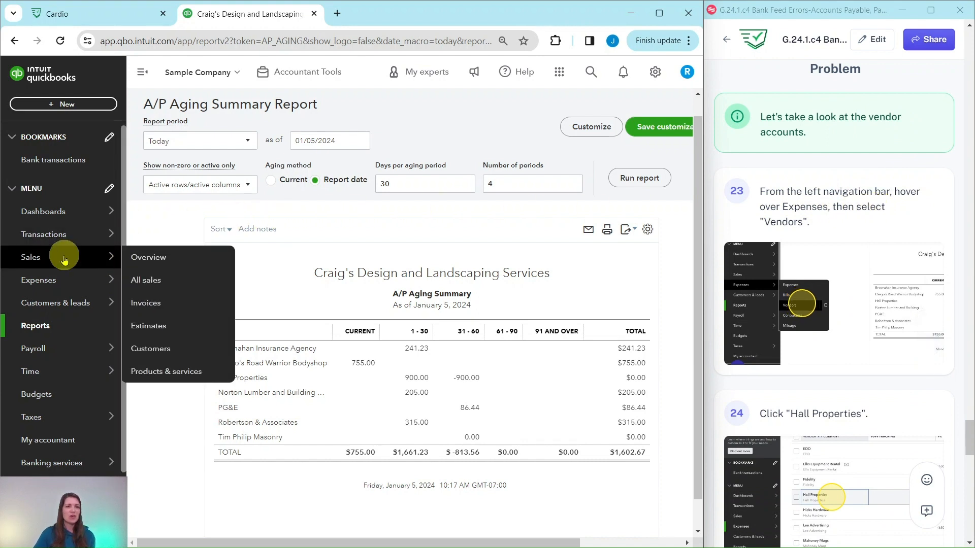
mouse_move(97, 279)
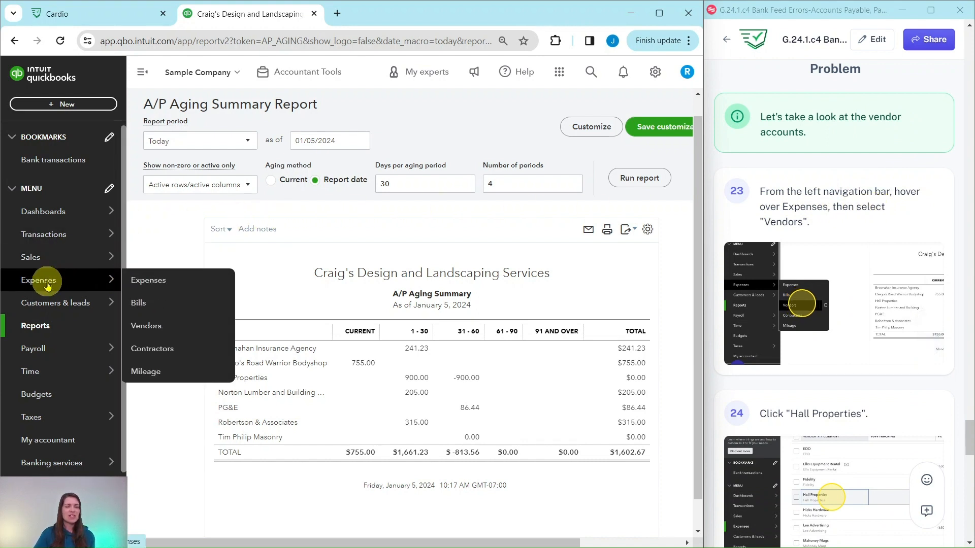
click(155, 326)
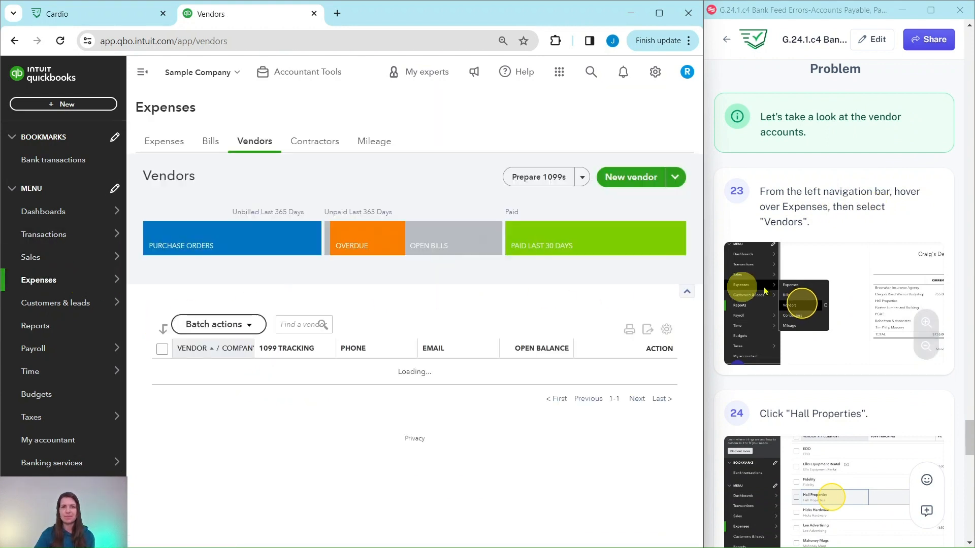
Find Hall Properties in the vendor list and open its transaction list
scroll(807, 284, down, 6)
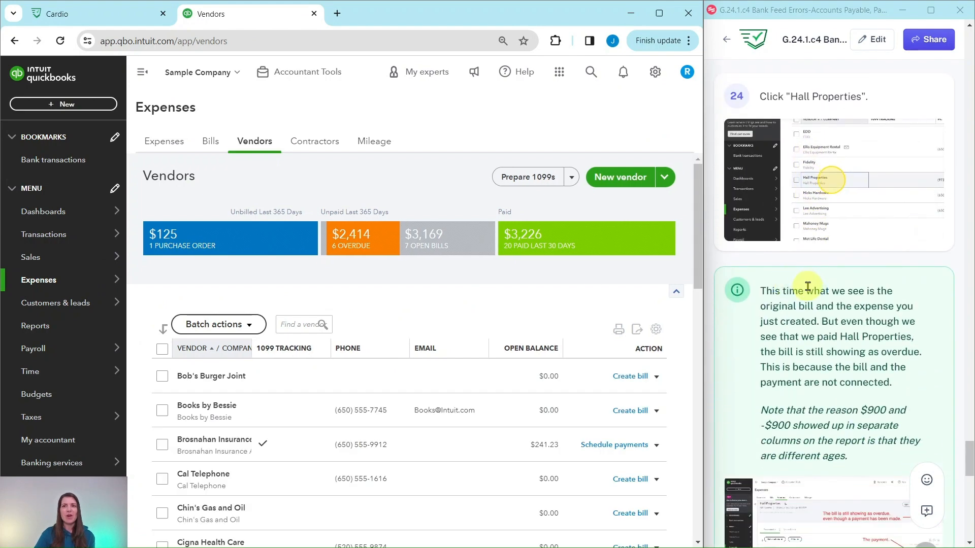
scroll(807, 286, down, 3)
scroll(321, 357, down, 1)
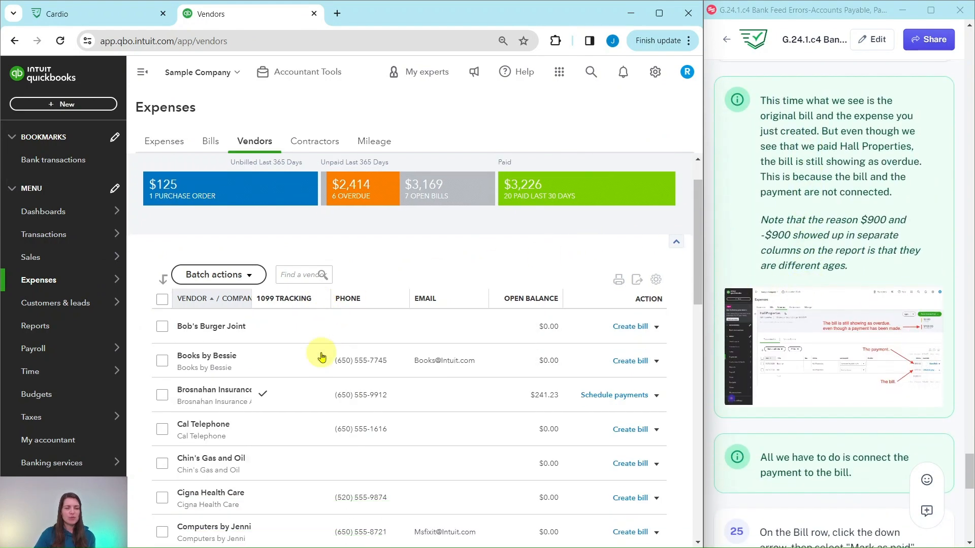
scroll(321, 357, down, 10)
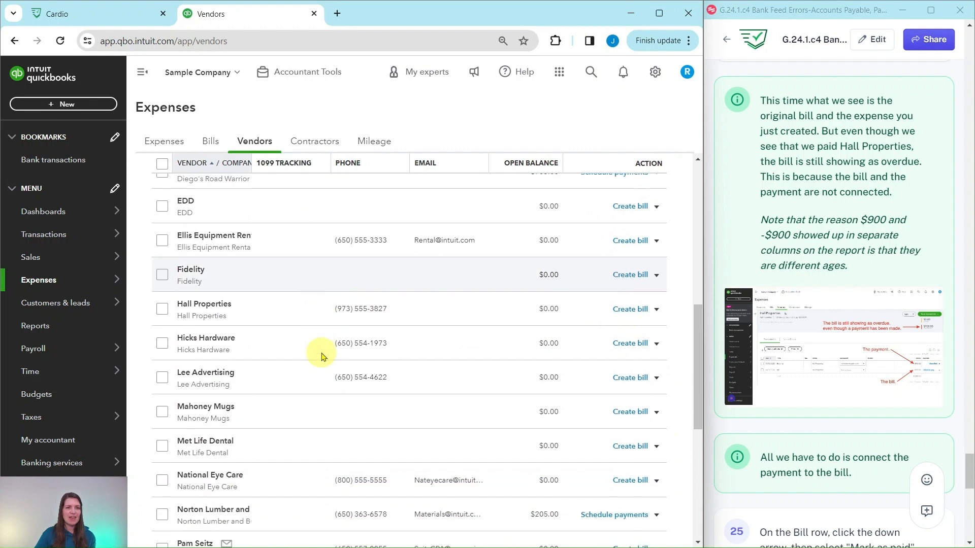
click(206, 306)
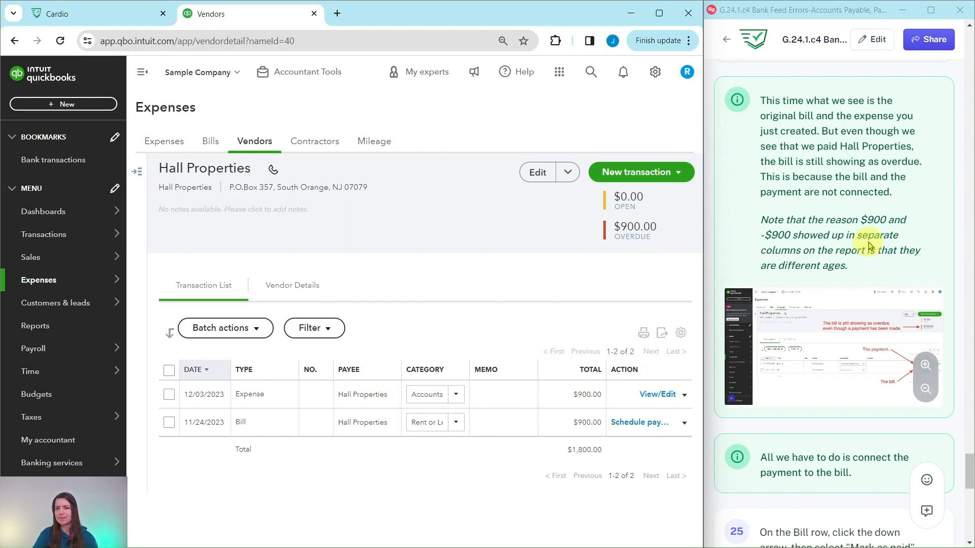
Mark the 11/24/2023 Hall Properties bill as paid, then save and close the bill payment that links it to the expense
scroll(869, 246, down, 5)
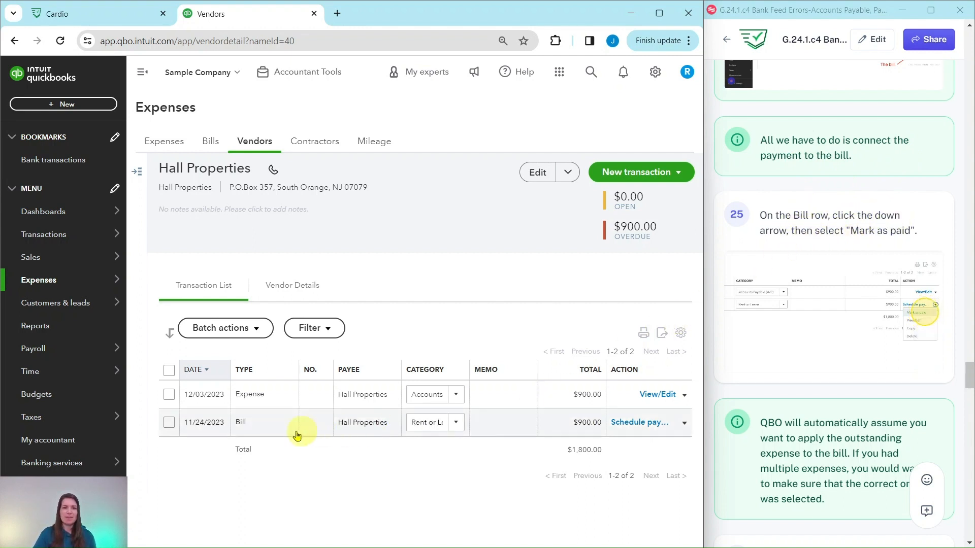
click(684, 425)
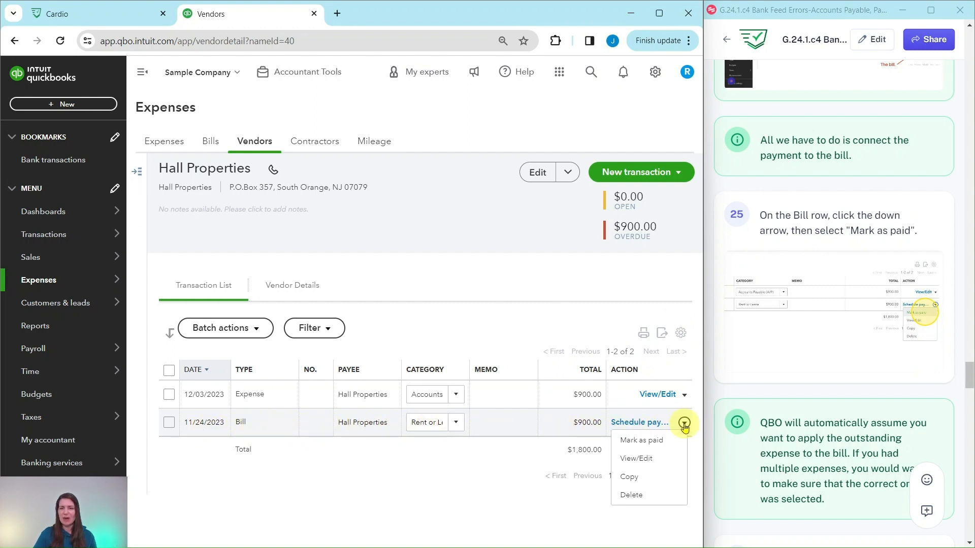
click(641, 440)
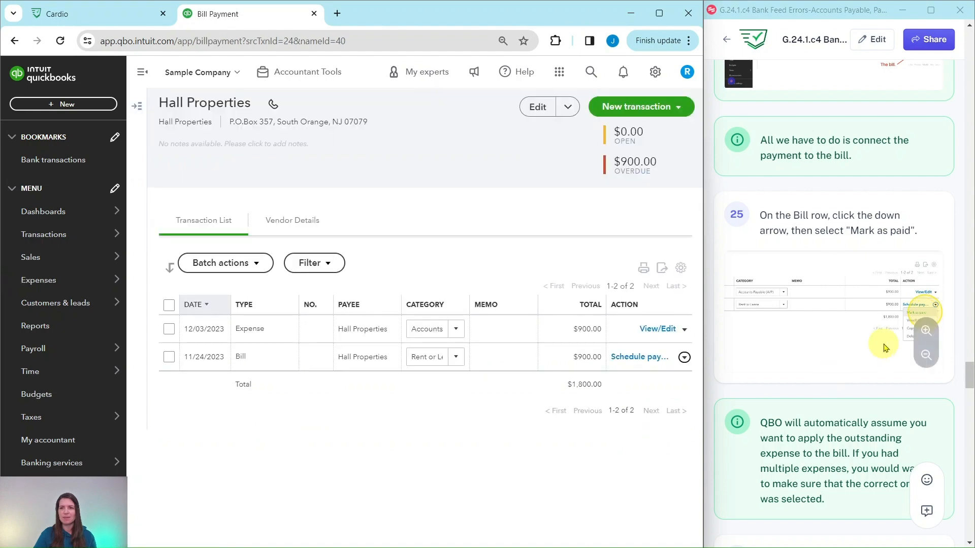
scroll(875, 349, down, 5)
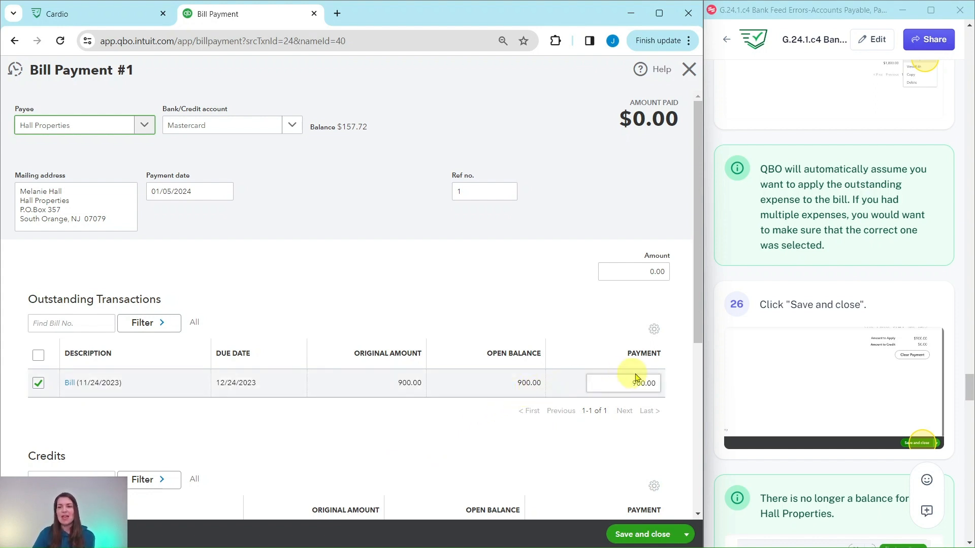
click(649, 537)
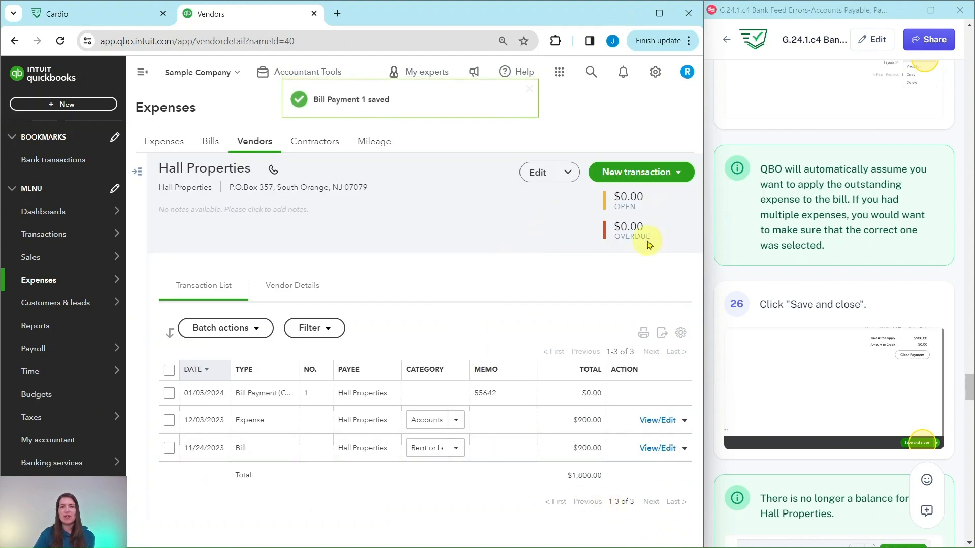
scroll(793, 309, down, 5)
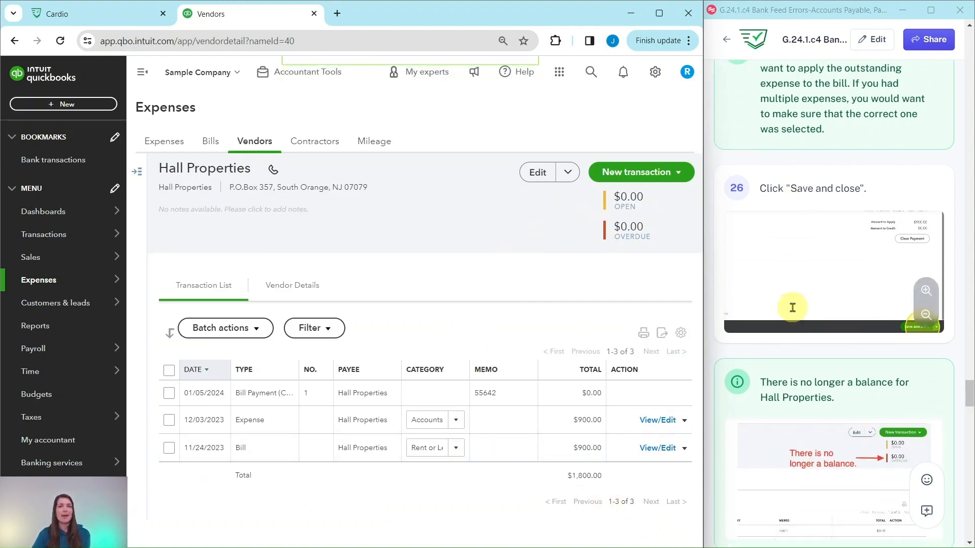
Return to the vendor list and open the transaction list of Tim Philip Masonry, following the practice guide
scroll(793, 309, down, 5)
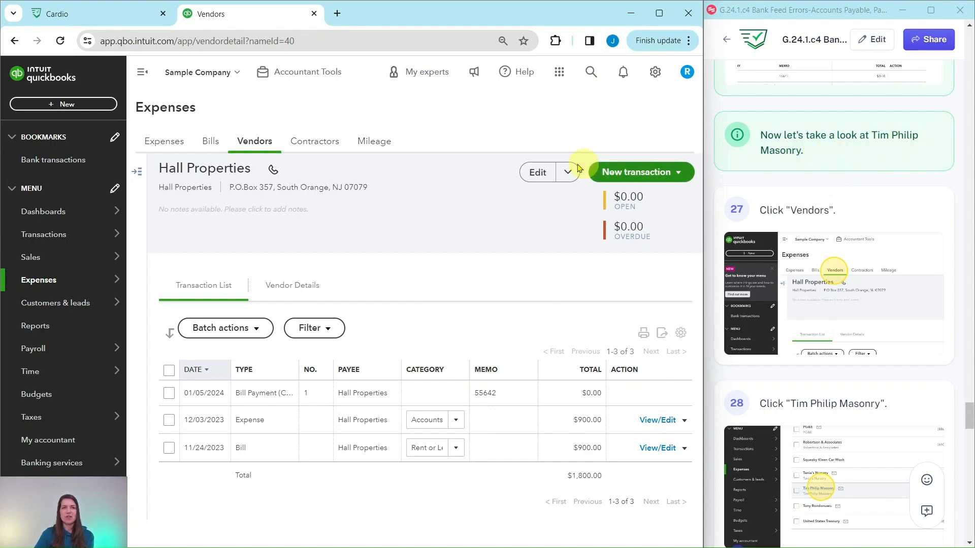
click(248, 147)
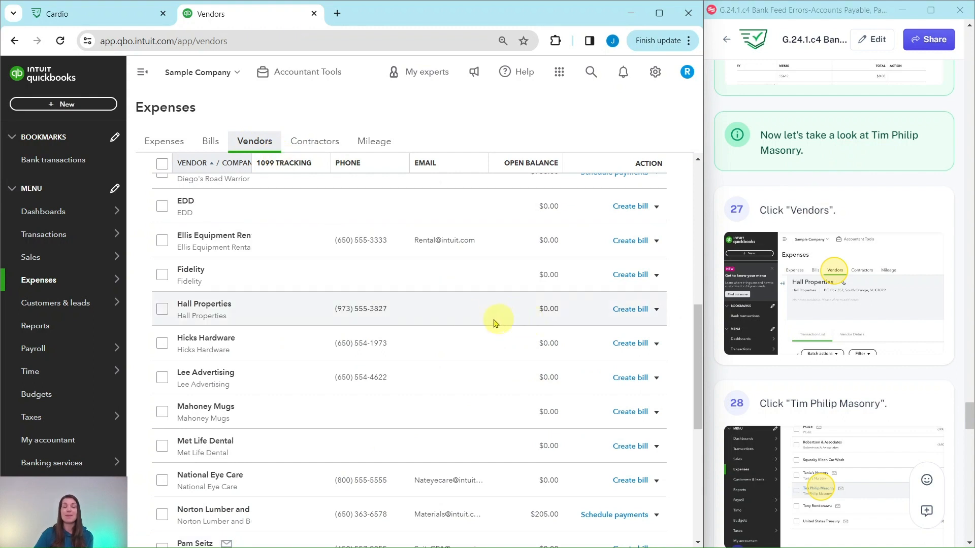
scroll(355, 303, down, 7)
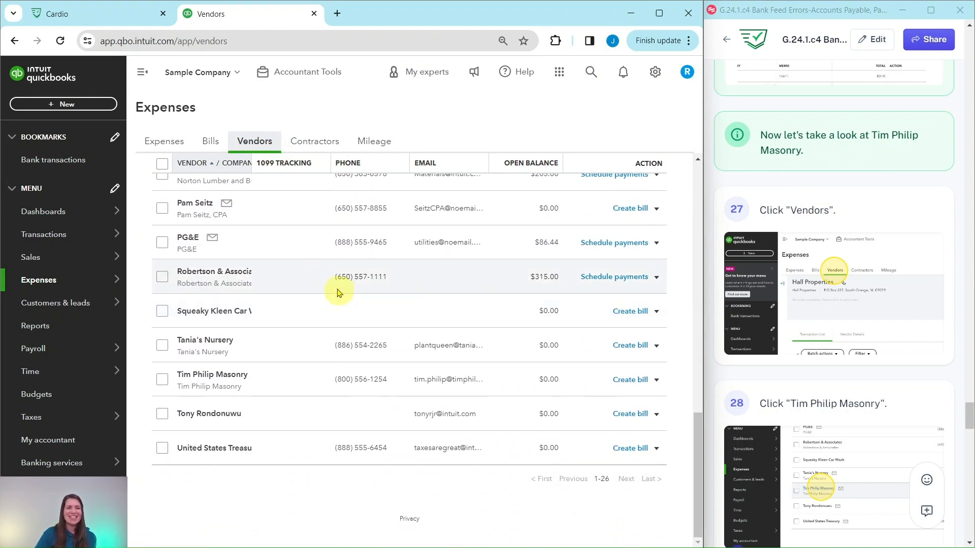
click(212, 375)
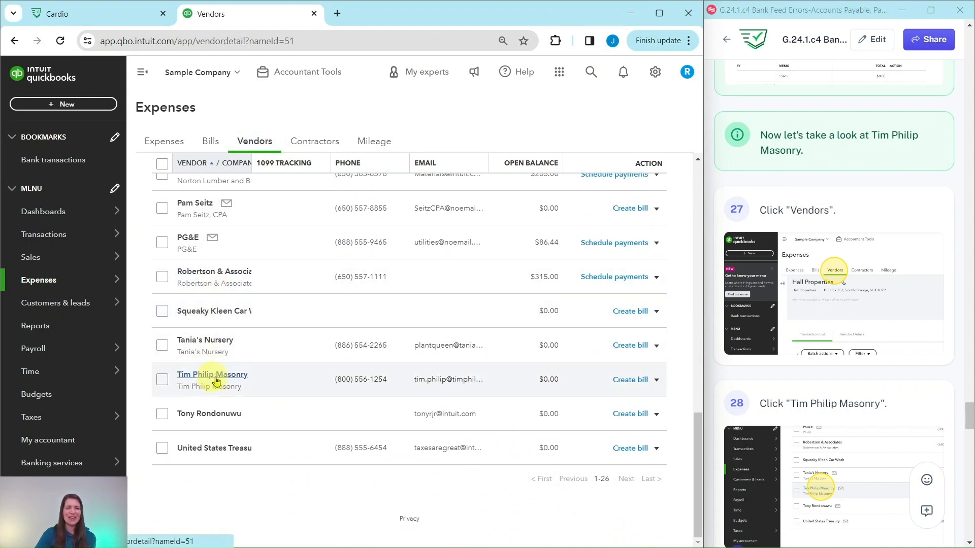
Read the guide's notes on Tim Philip Masonry's outstanding balance and enlarge the A/P Aging Summary illustration to compare the aging periods
scroll(800, 391, down, 9)
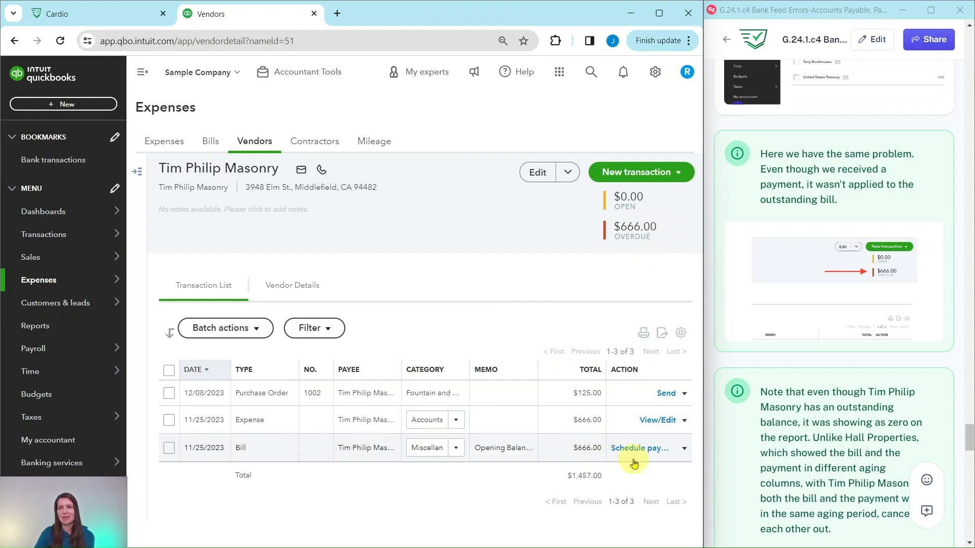
scroll(802, 315, down, 5)
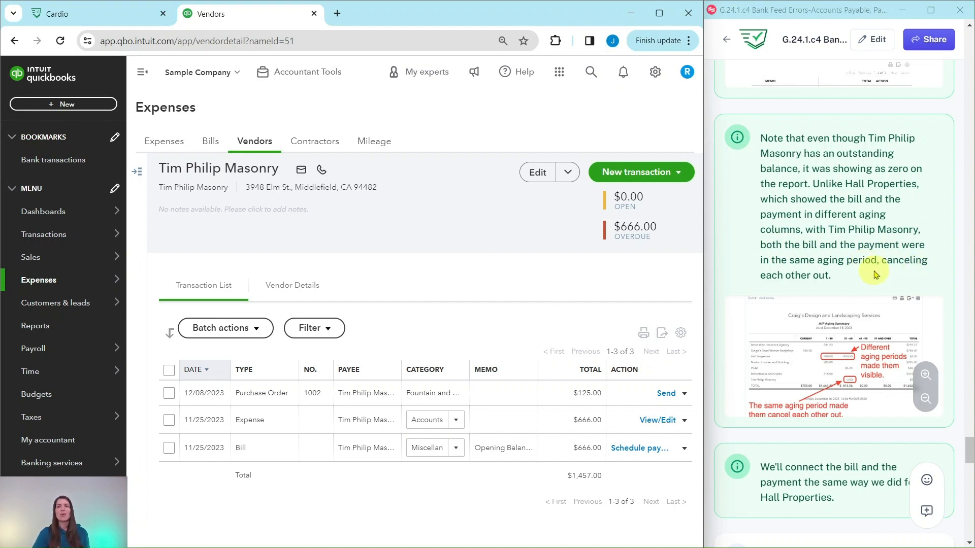
click(925, 376)
click(925, 376)
click(924, 377)
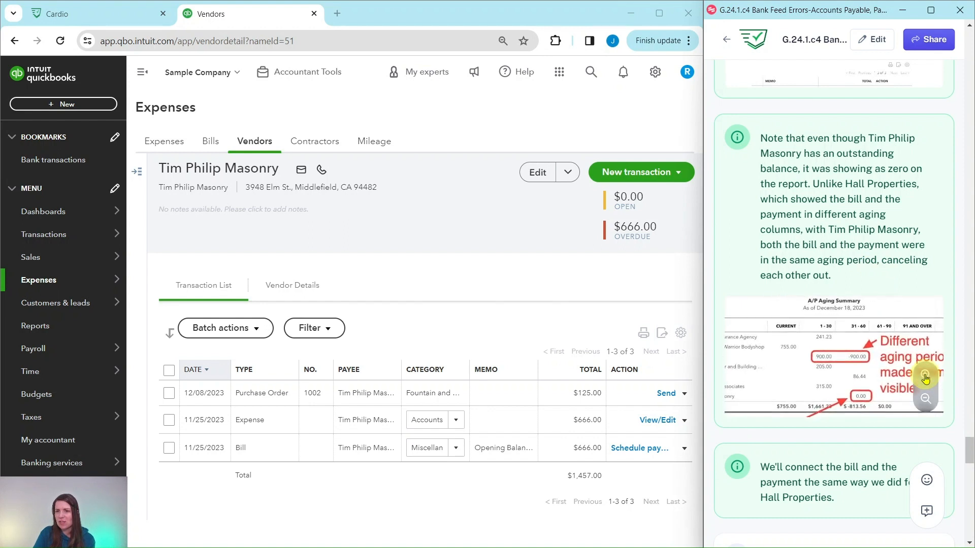
click(924, 377)
click(925, 376)
click(925, 377)
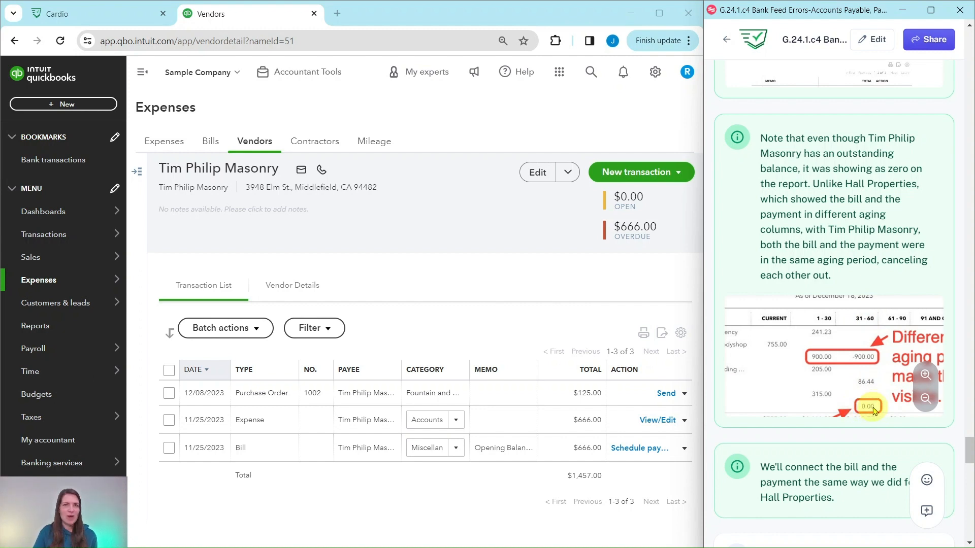
Mark the 11/25/2023 Tim Philip Masonry bill as paid, then save and close the bill payment linking it to the expense
scroll(916, 376, down, 2)
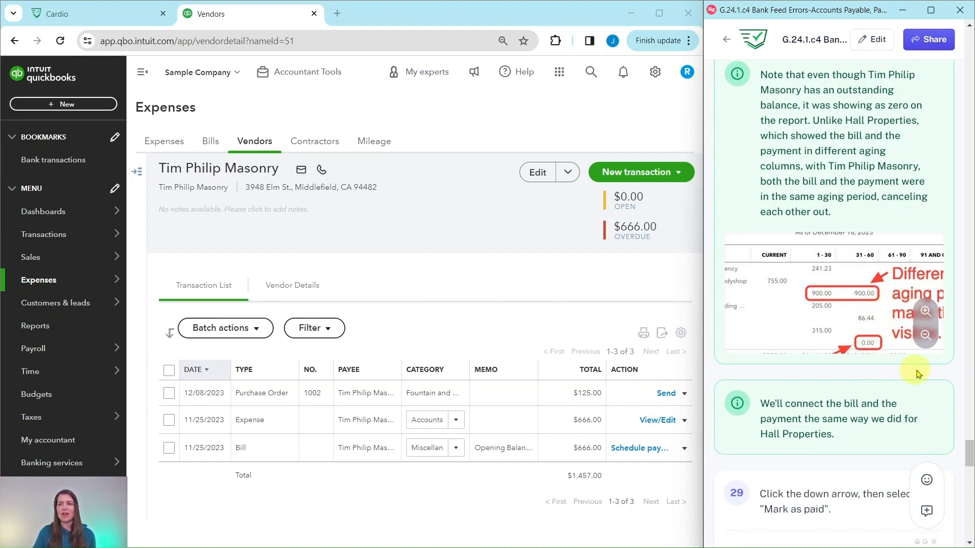
scroll(913, 386, down, 6)
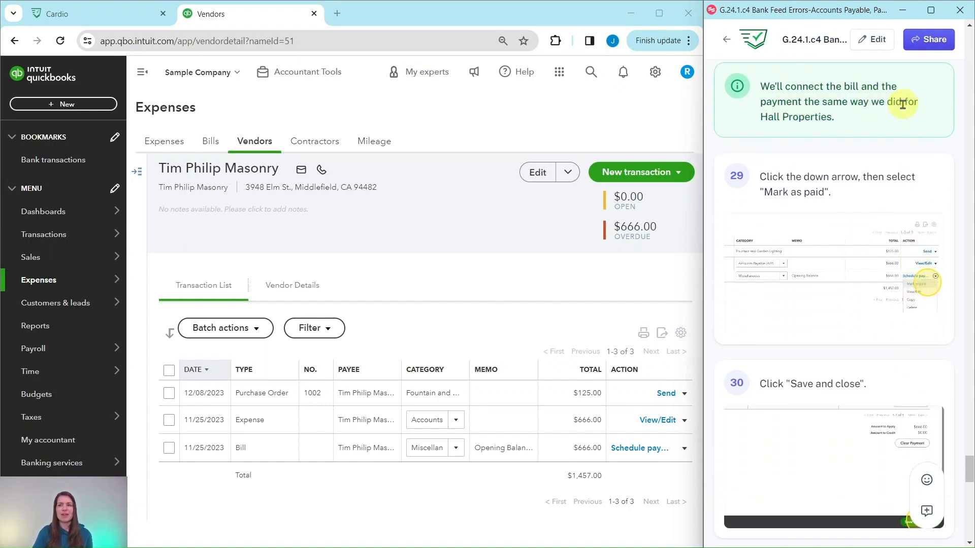
mouse_move(798, 213)
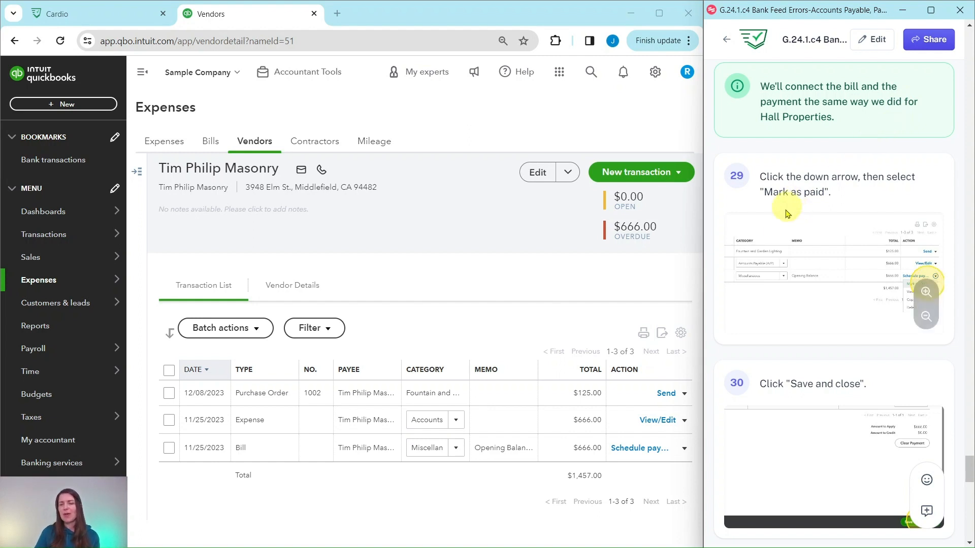
click(684, 450)
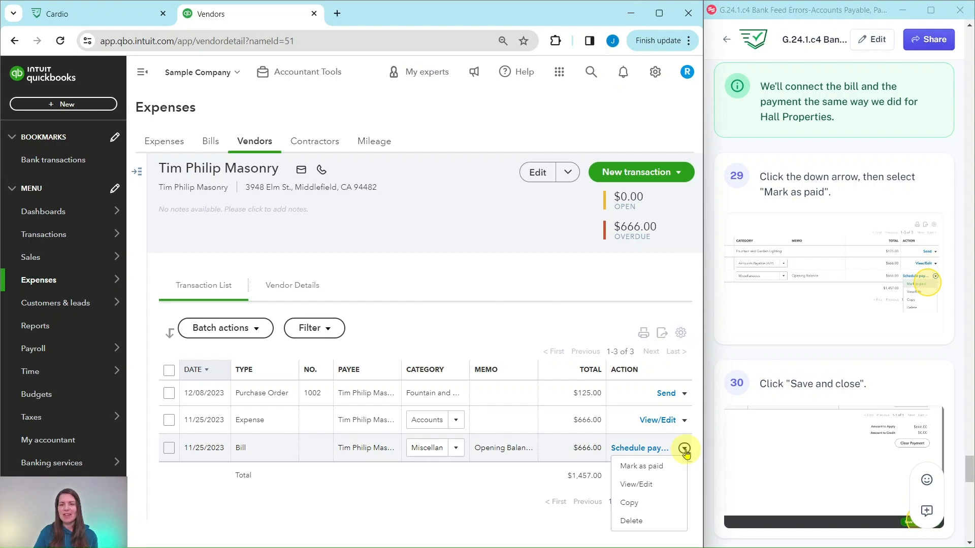
click(640, 466)
scroll(866, 339, down, 3)
scroll(866, 339, down, 3)
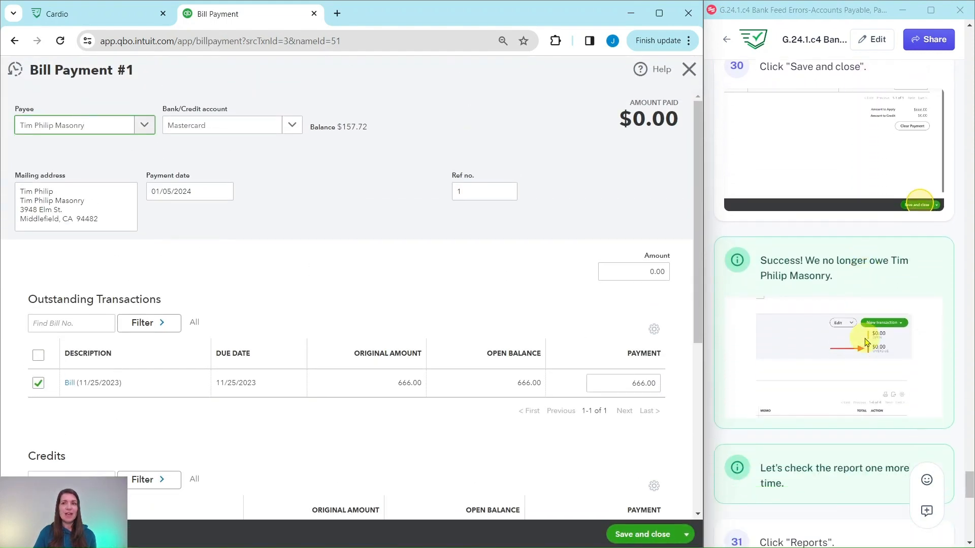
scroll(878, 338, up, 1)
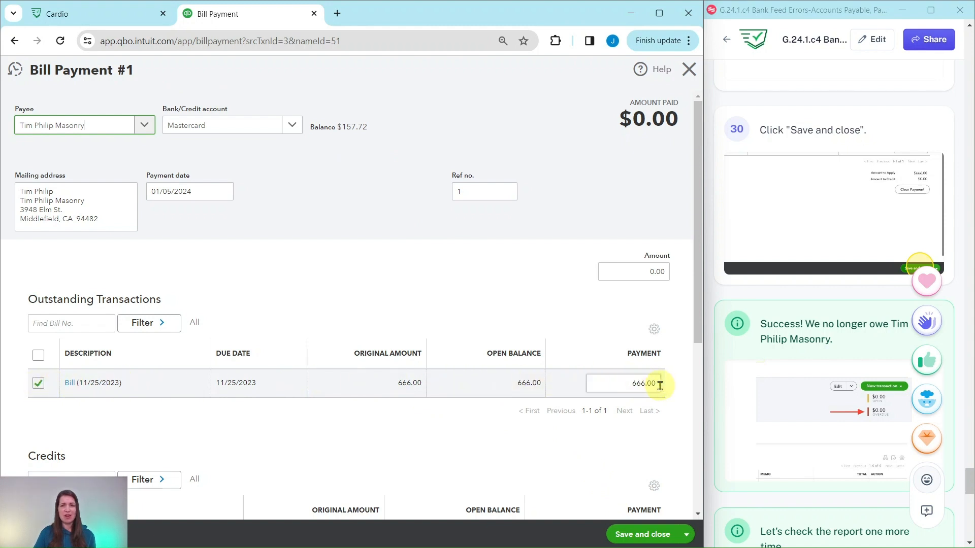
click(653, 535)
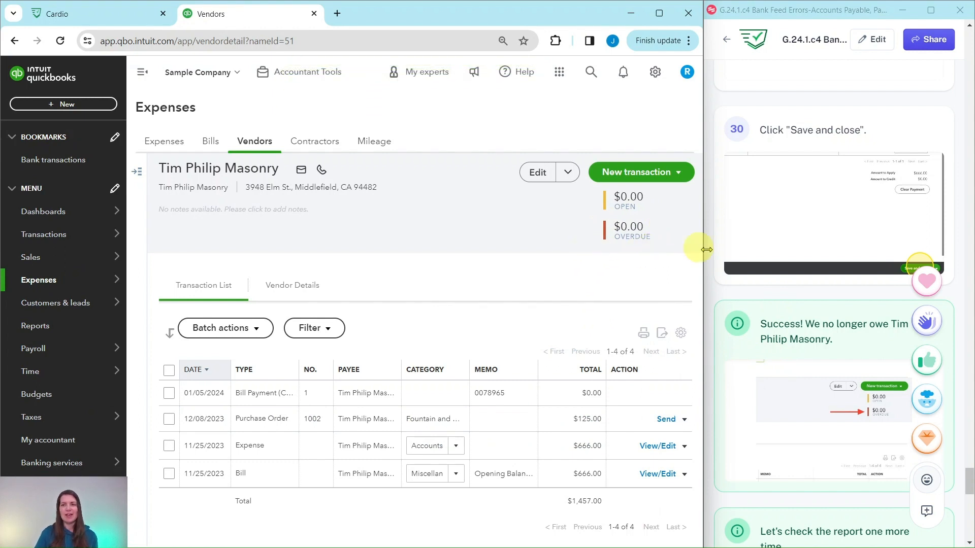
Reopen the Accounts payable aging summary from the favorite reports to check the balances of both corrected vendors
scroll(769, 274, down, 2)
scroll(771, 273, down, 1)
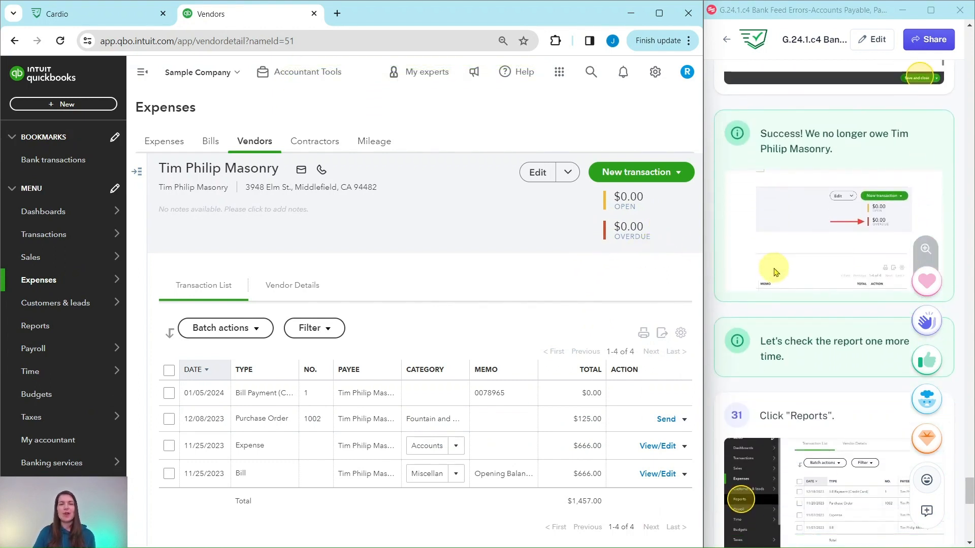
scroll(805, 278, down, 3)
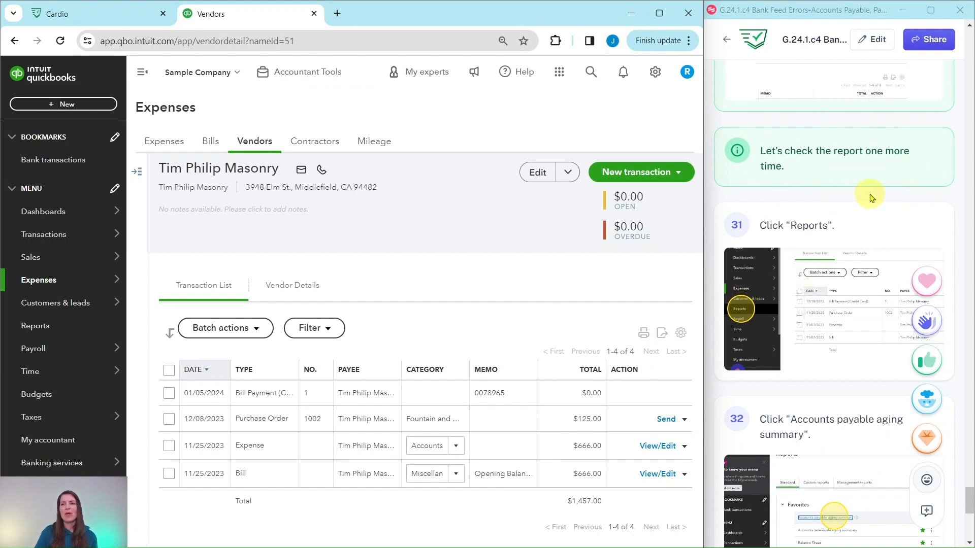
scroll(869, 193, down, 1)
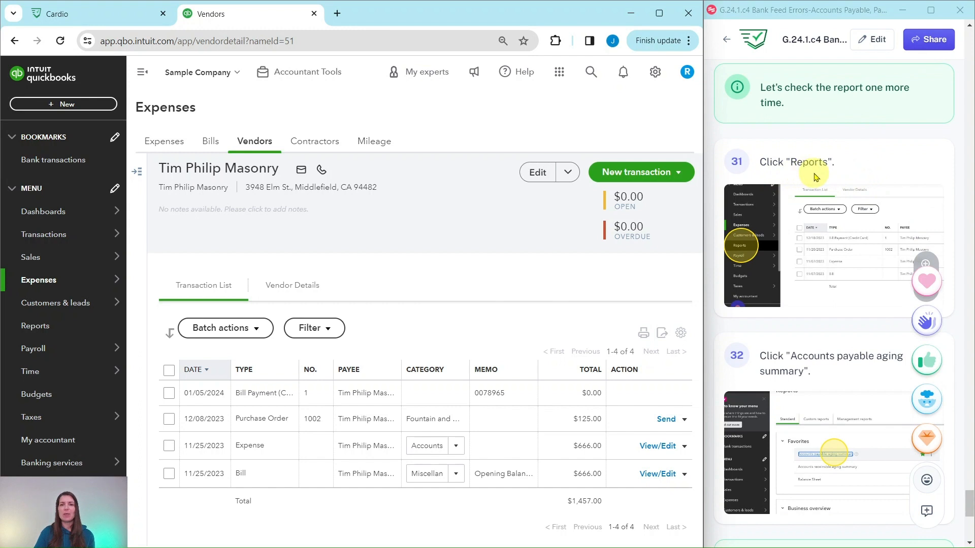
click(35, 325)
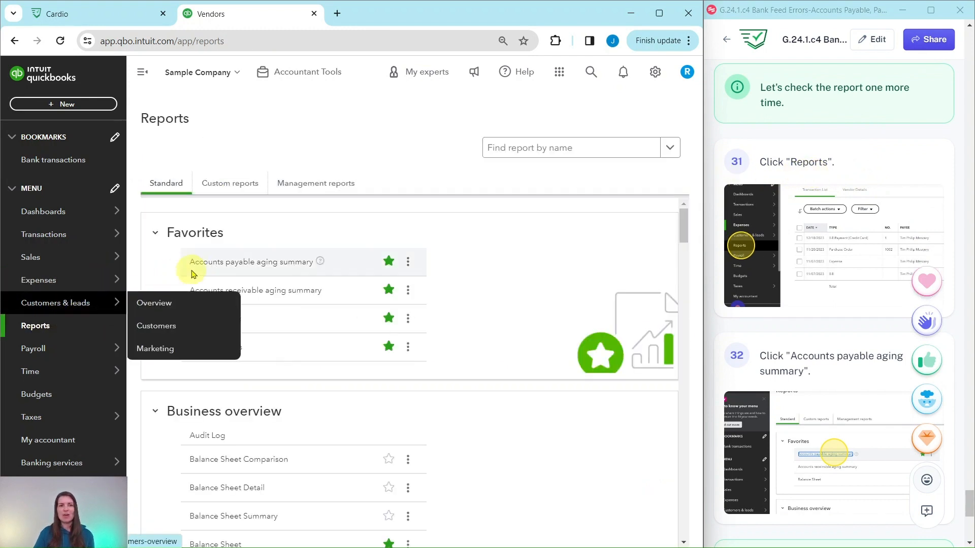
click(255, 267)
scroll(808, 284, down, 8)
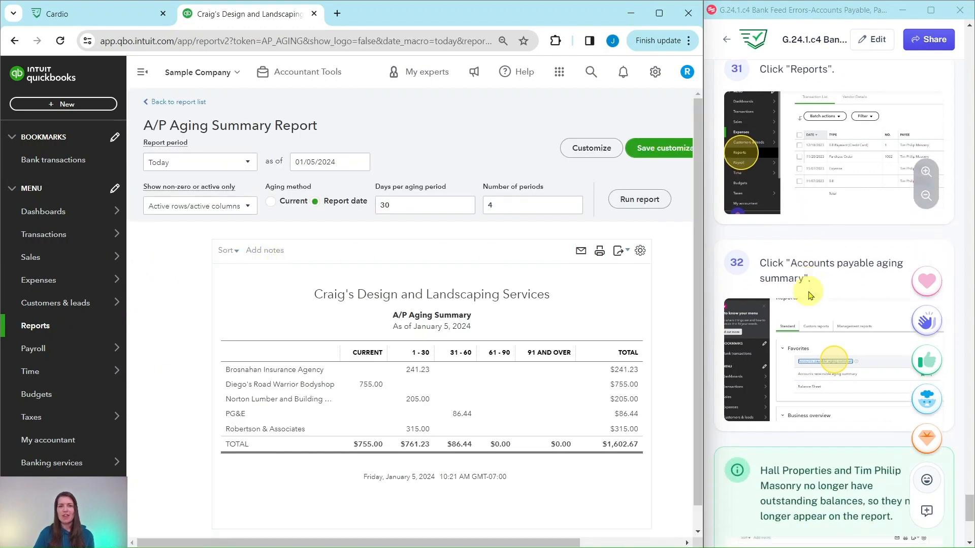